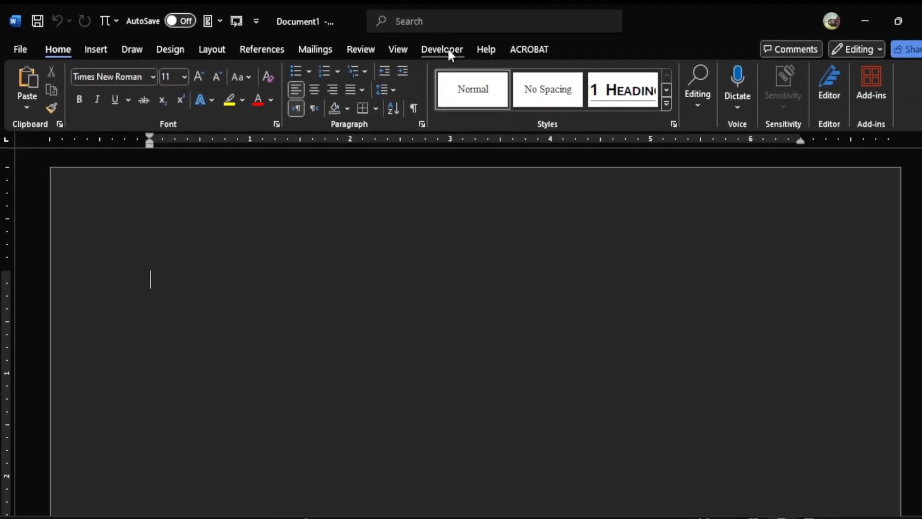
Step: Start recording a macro named Macro1 with the description "generating template", then pause and resume the recorder once
left_click(448, 50)
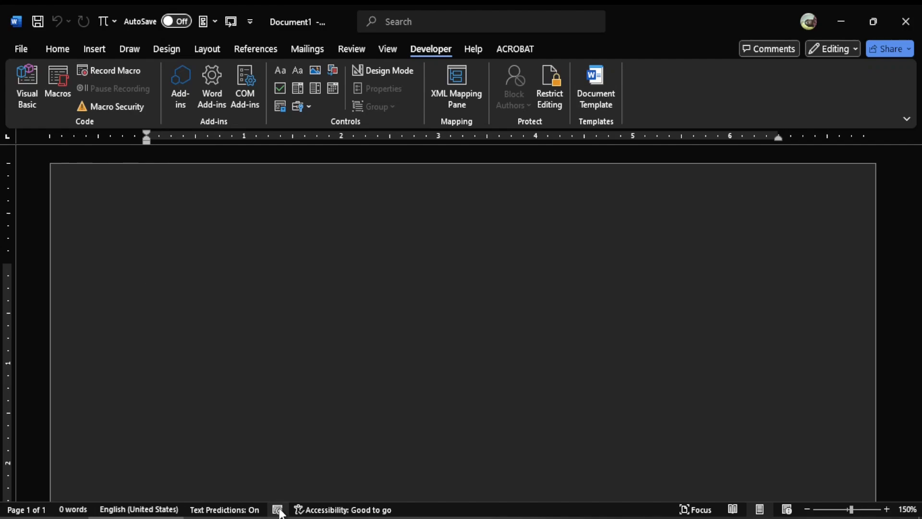
left_click(114, 71)
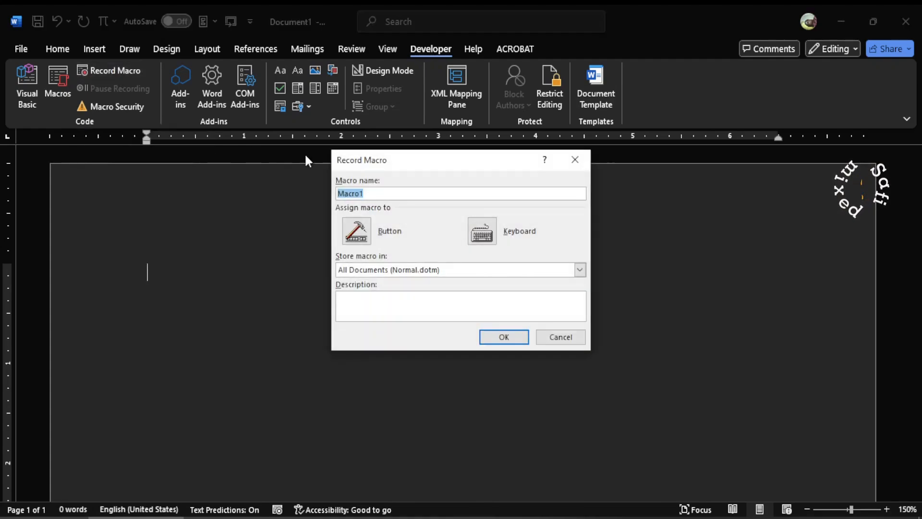
left_click(376, 194)
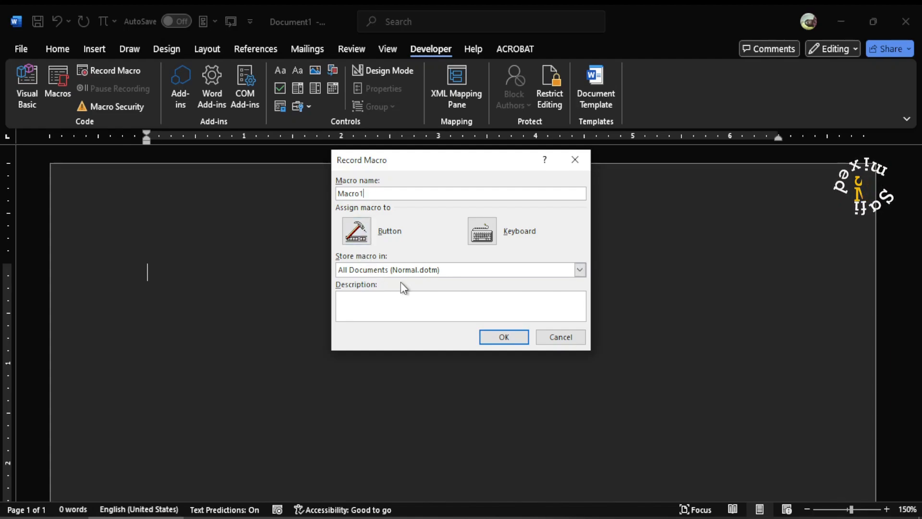
left_click(384, 300)
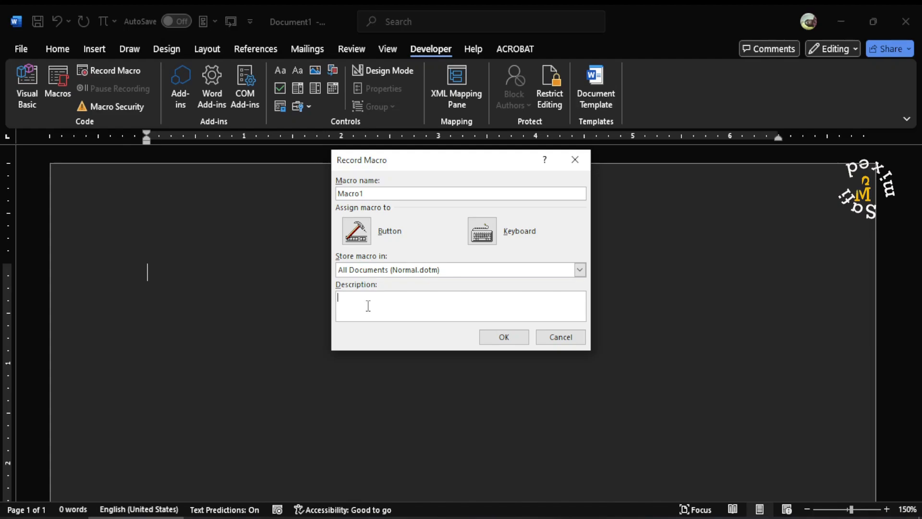
type("c")
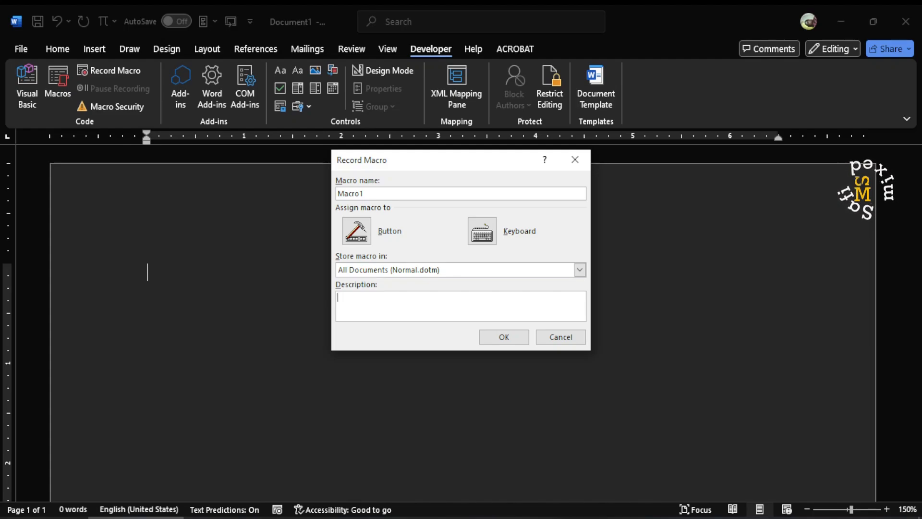
type("generati")
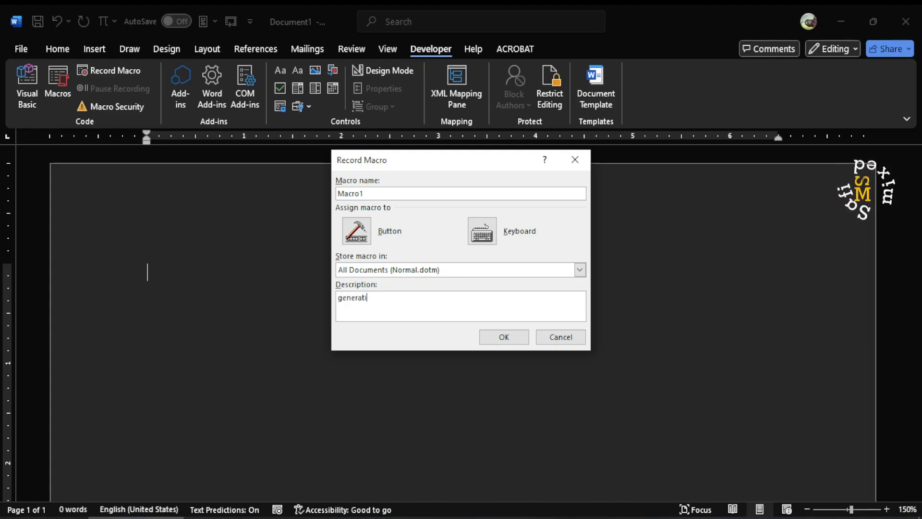
type("ng template")
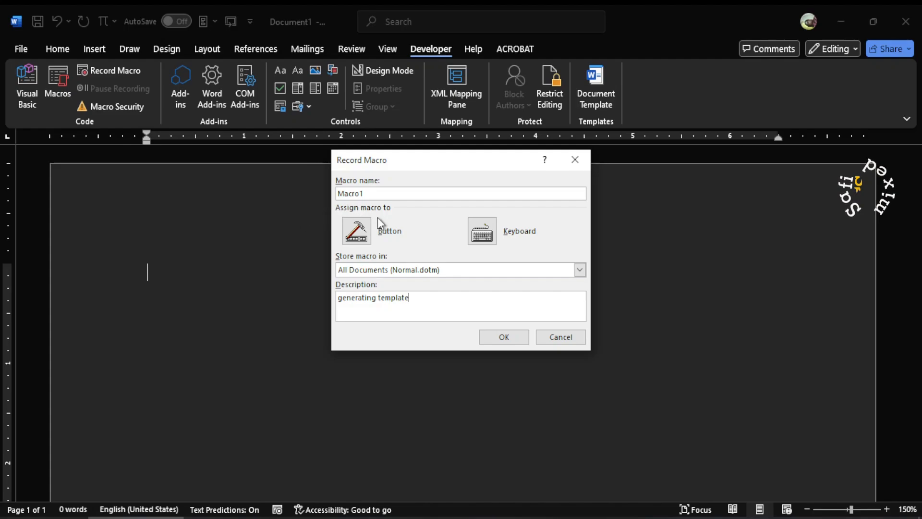
left_click(511, 341)
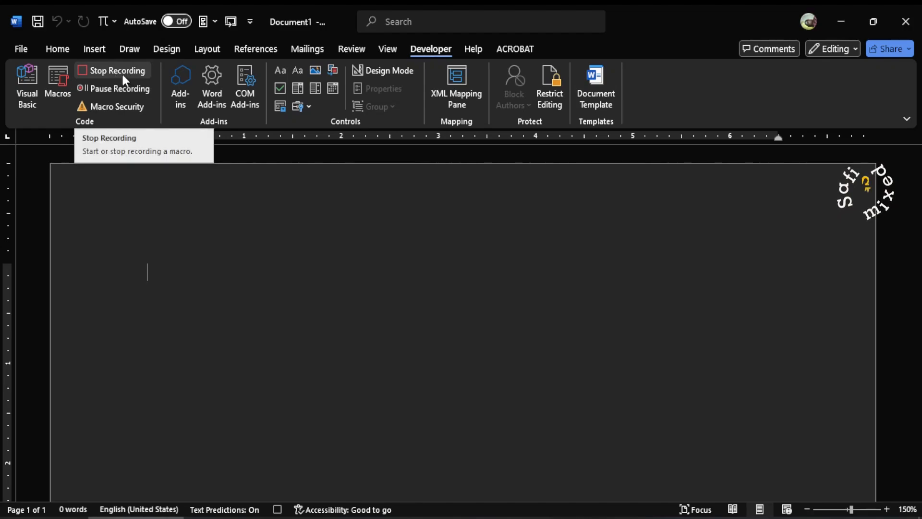
left_click(82, 87)
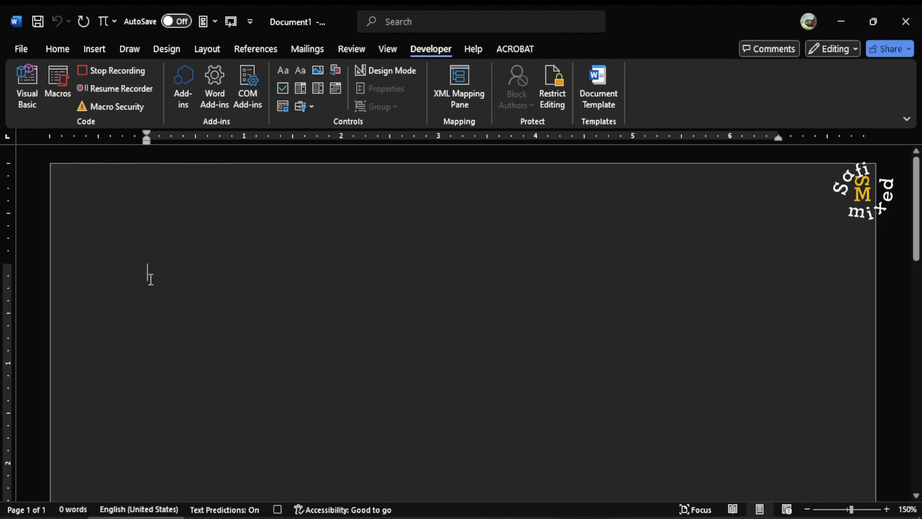
left_click(92, 89)
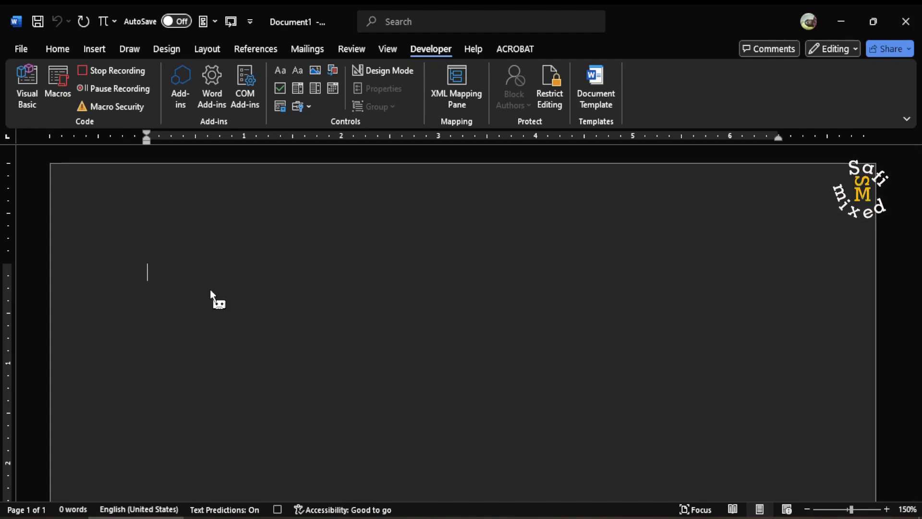
Step: Write the addressee on two lines as "Prime Minister," and "secretariat" at the start of the page
type("P")
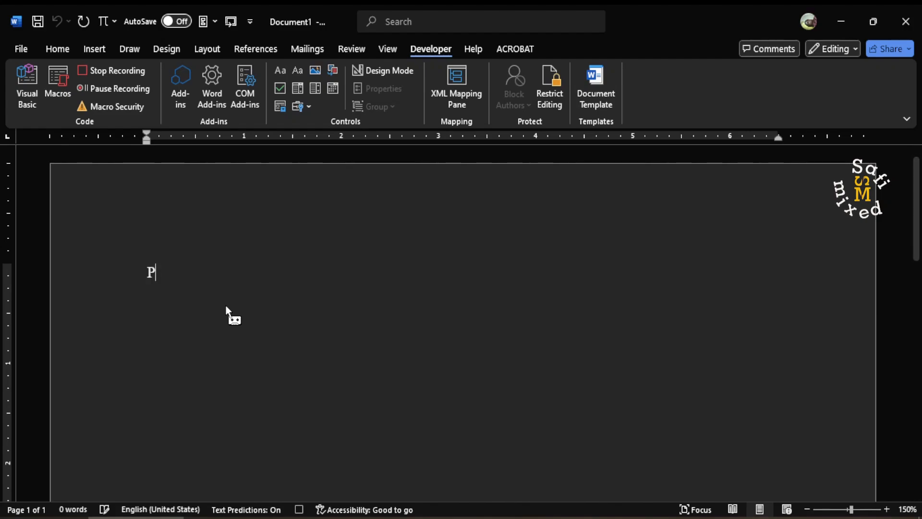
type("rime Mini")
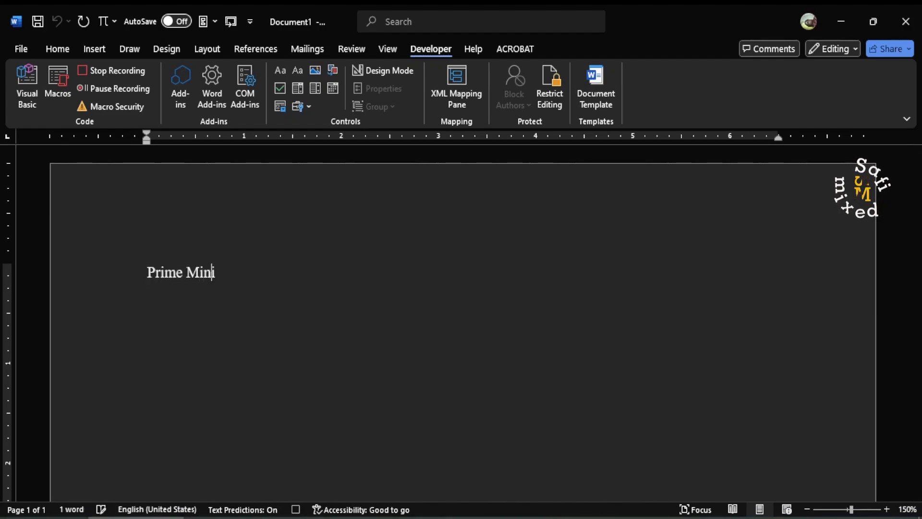
type("stier,")
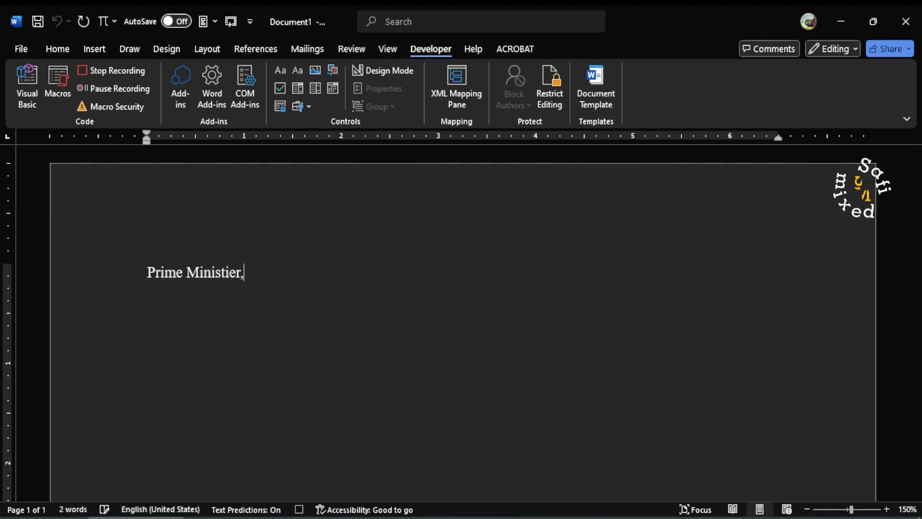
key("Return")
type("s")
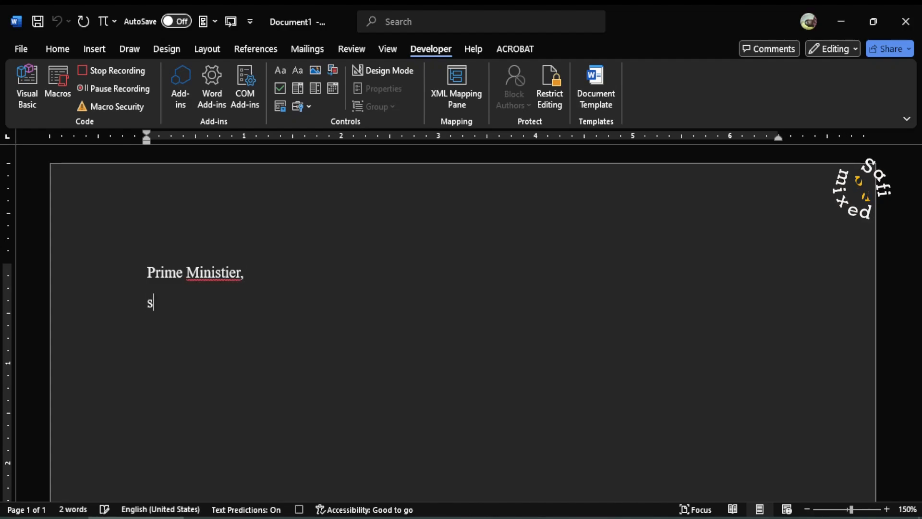
type("ecreteriat")
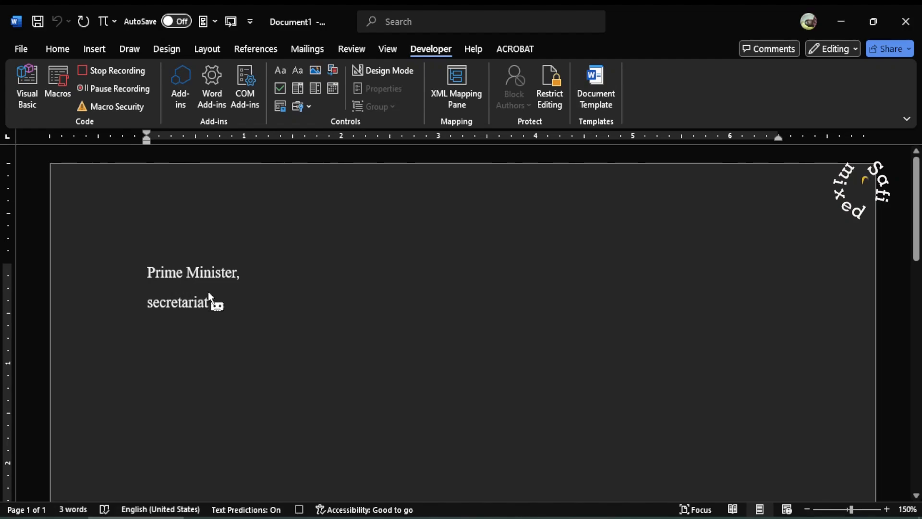
Step: Remove the space after paragraph from the two addressee lines
left_click_drag(213, 305, 153, 270)
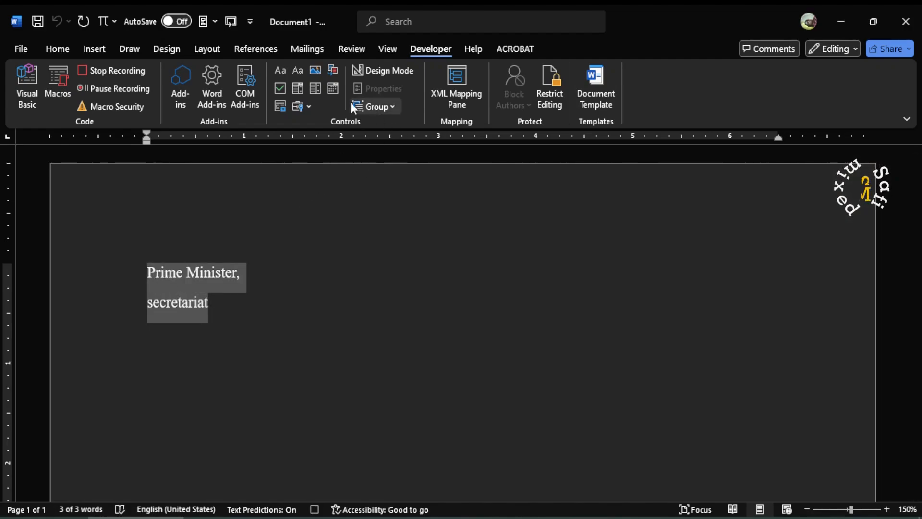
left_click(58, 49)
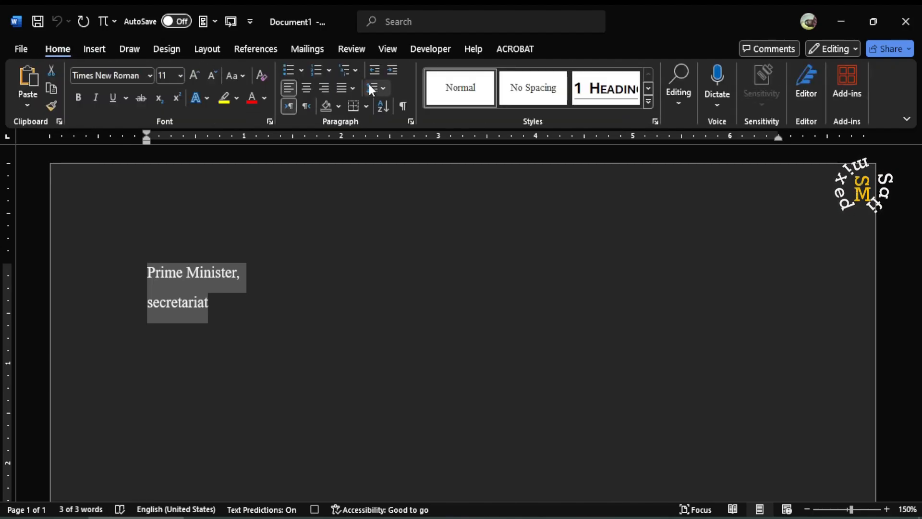
left_click(383, 88)
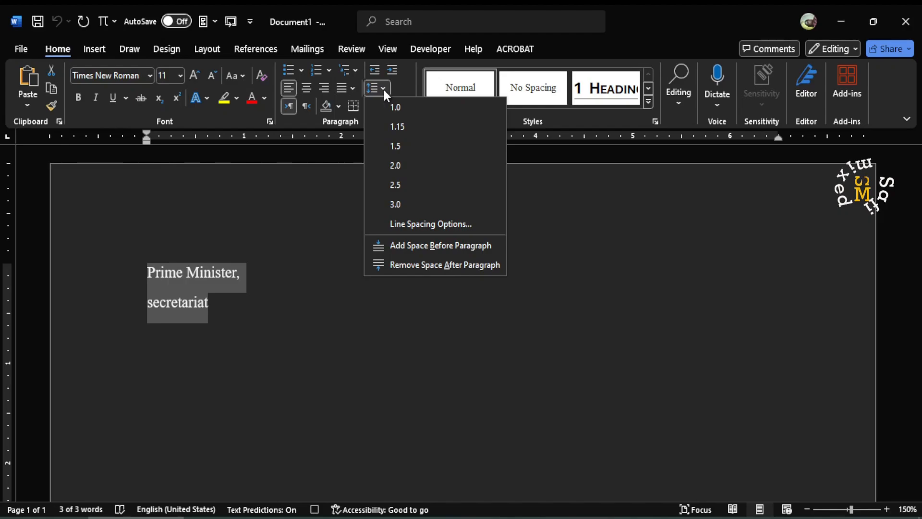
left_click(419, 265)
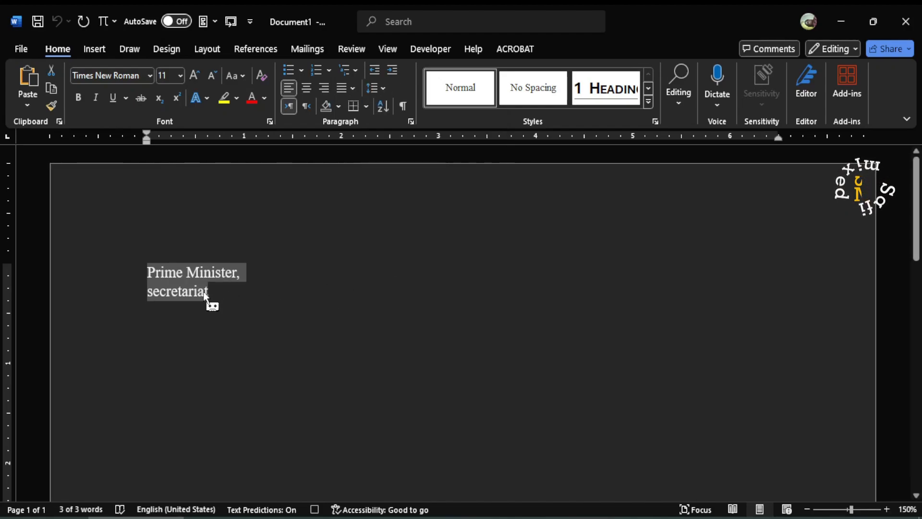
left_click(218, 290)
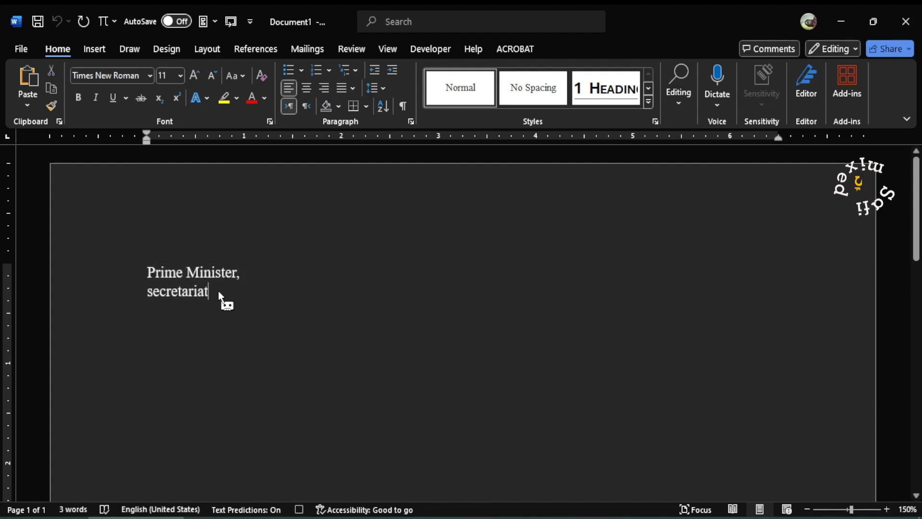
Step: Add a comma after "secretariat", leave three blank lines, and write "Subject:" followed by a new line
type(",")
key("Return")
key("Return")
key("Return")
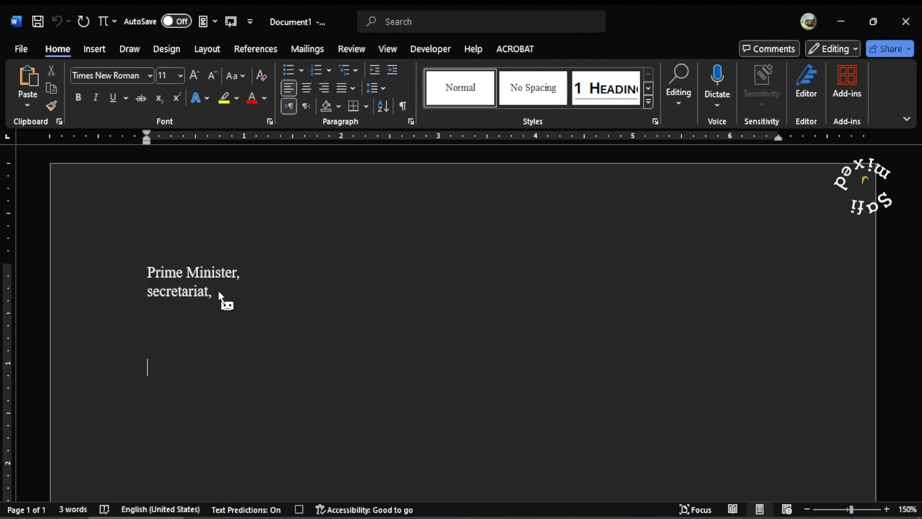
type("Su")
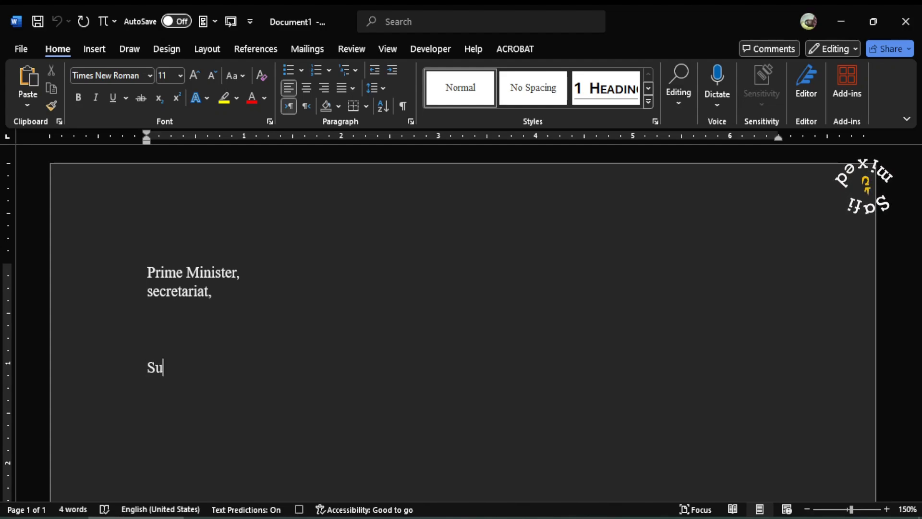
type("bject")
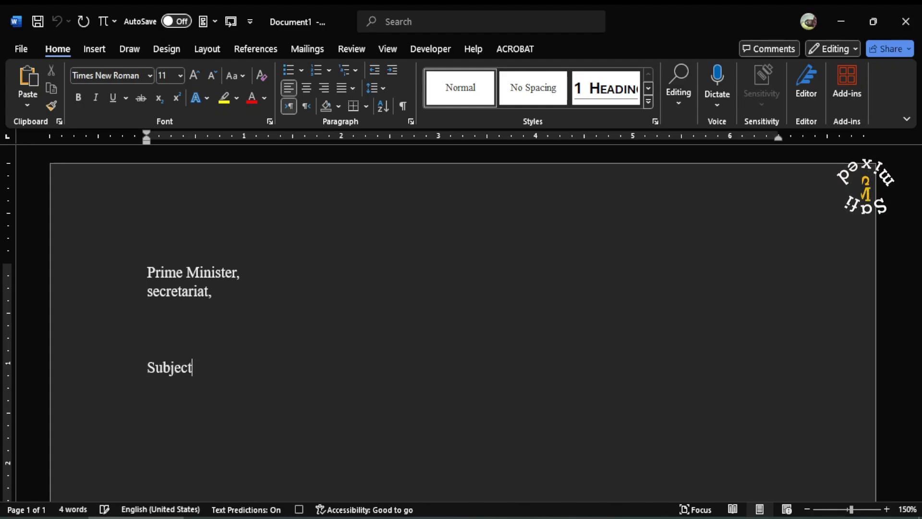
type(":")
key("Return")
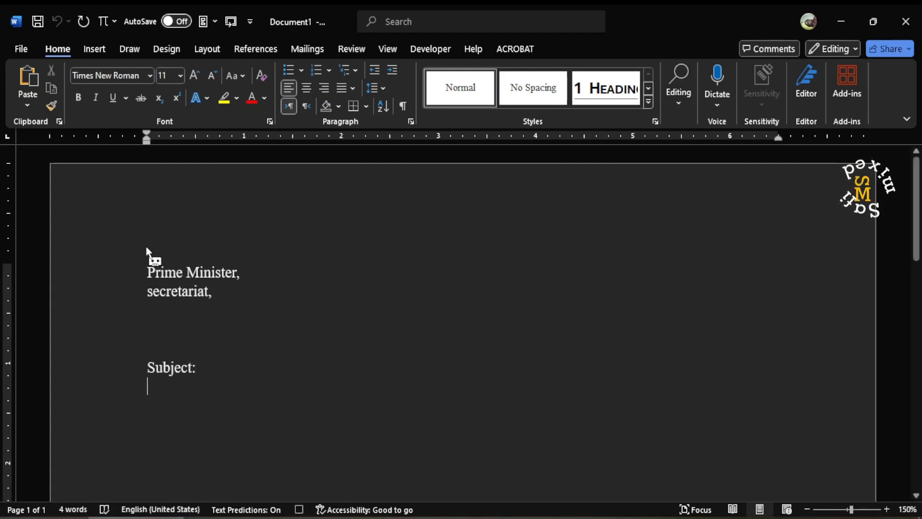
Step: Indent the line below "Subject:" to 5 inches and write "Date:" there, followed by a new line
mouse_move(150, 144)
left_mouse_down()
mouse_move(287, 146)
mouse_move(634, 181)
left_mouse_up()
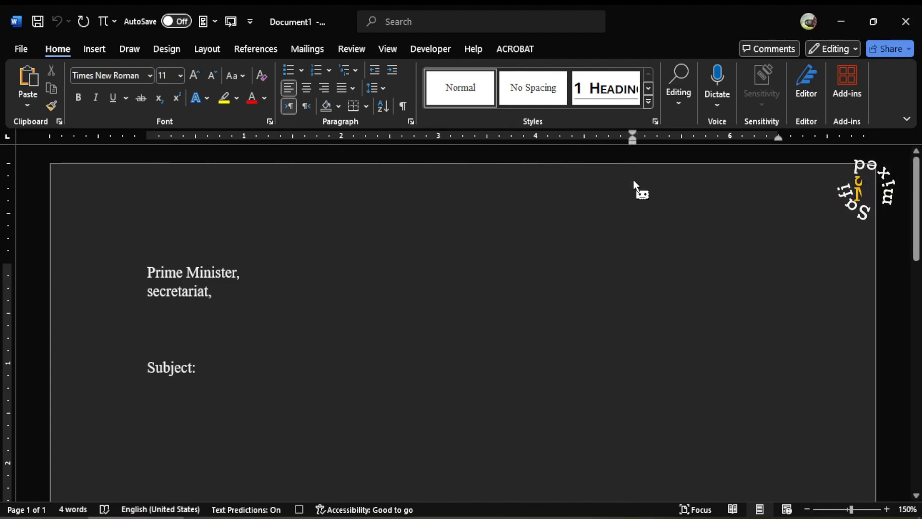
type("Date")
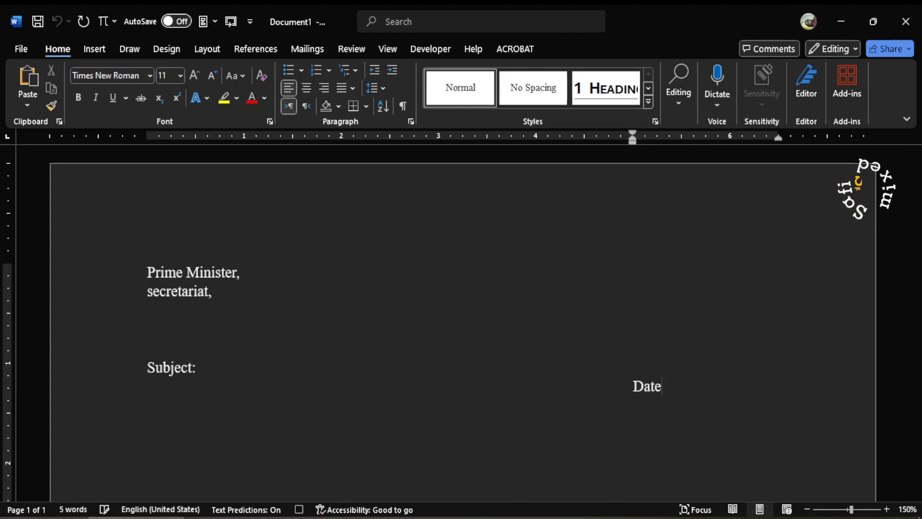
type(":")
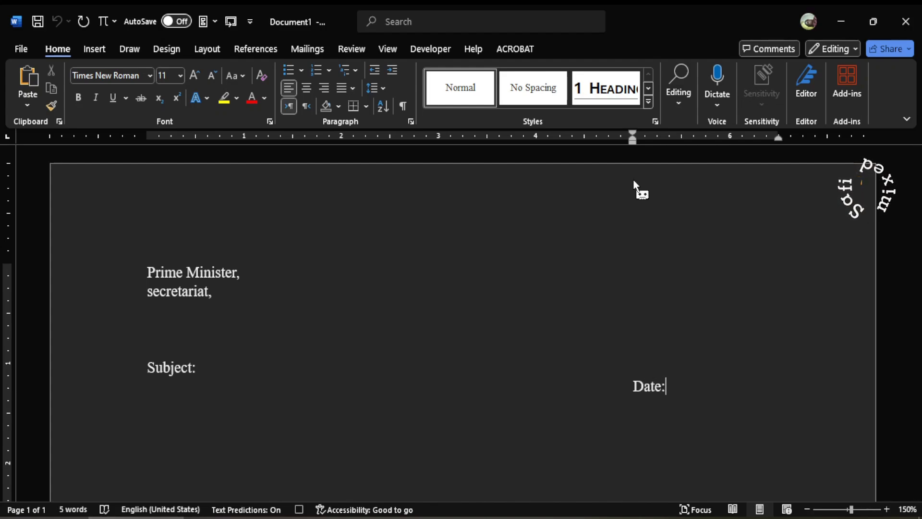
key("Return")
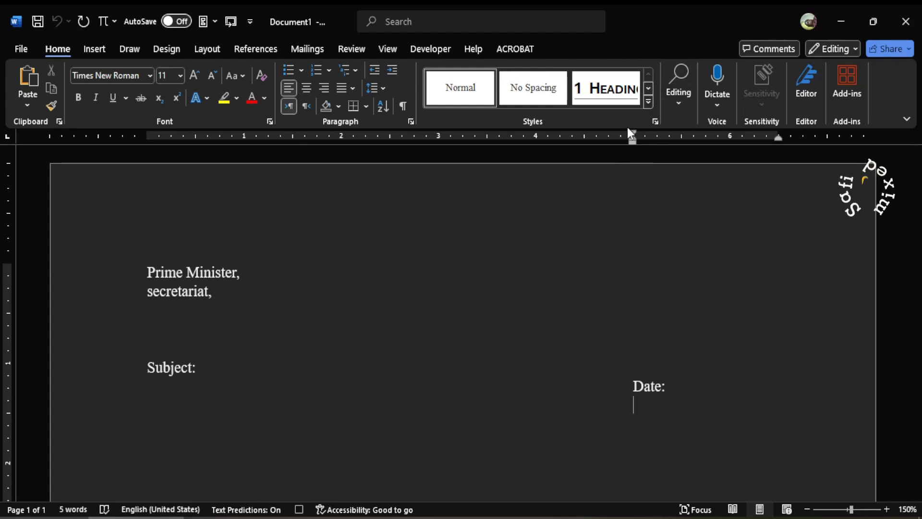
Step: Bring the indent back to about the left margin, leave a blank line, and write the salutation "Dear sir,"
mouse_move(632, 144)
left_mouse_down()
mouse_move(210, 198)
mouse_move(142, 186)
left_mouse_up()
key("Return")
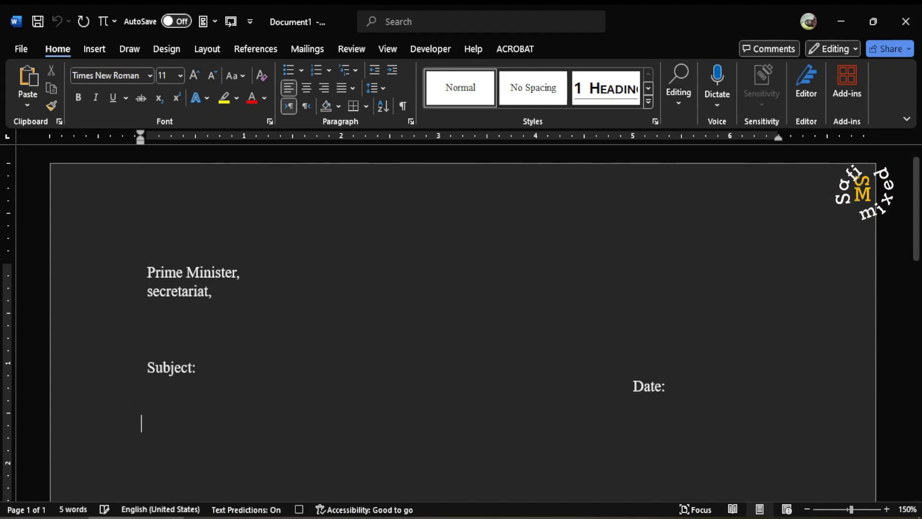
type("Dear")
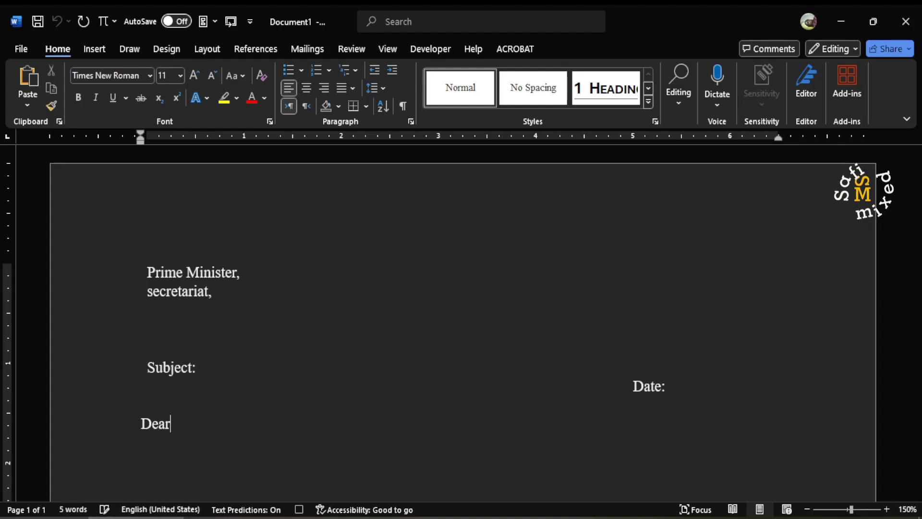
type(" si")
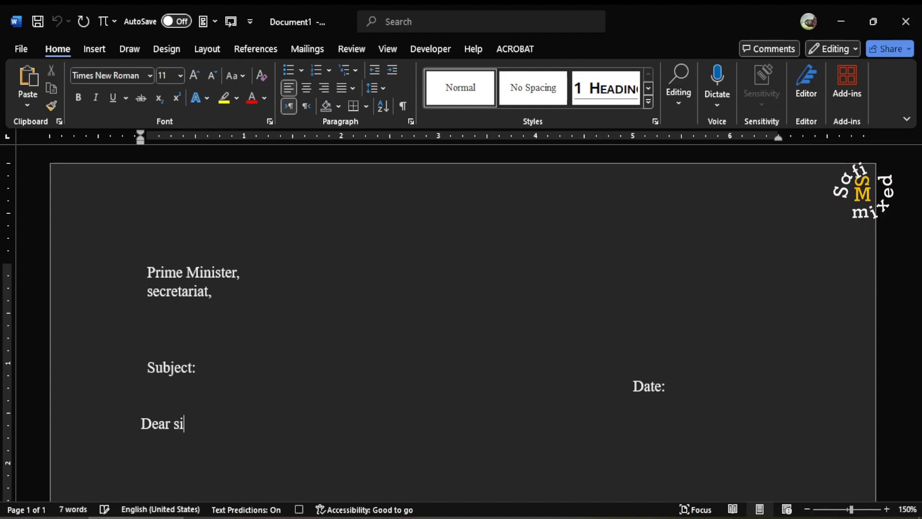
type("r,")
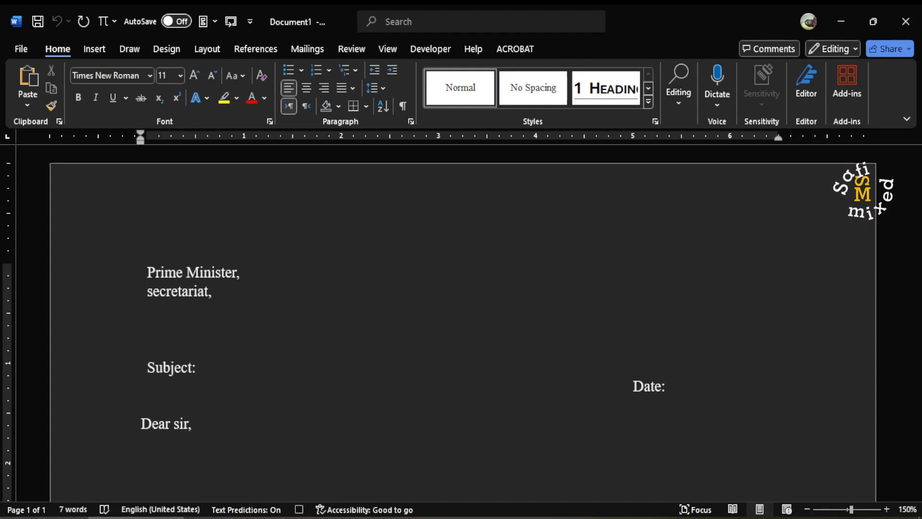
Step: Leave two blank lines below the salutation and write the placeholder "body text"
key("Return")
key("Return")
type("bod")
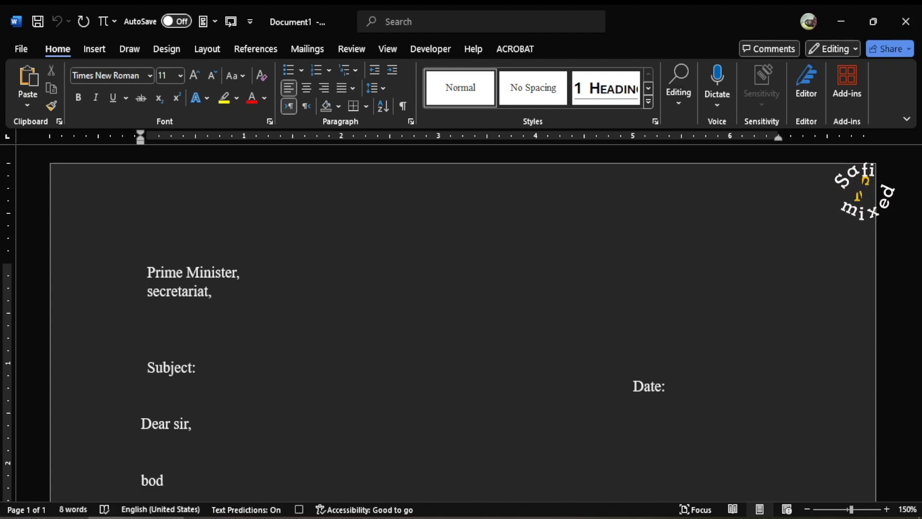
type("y text")
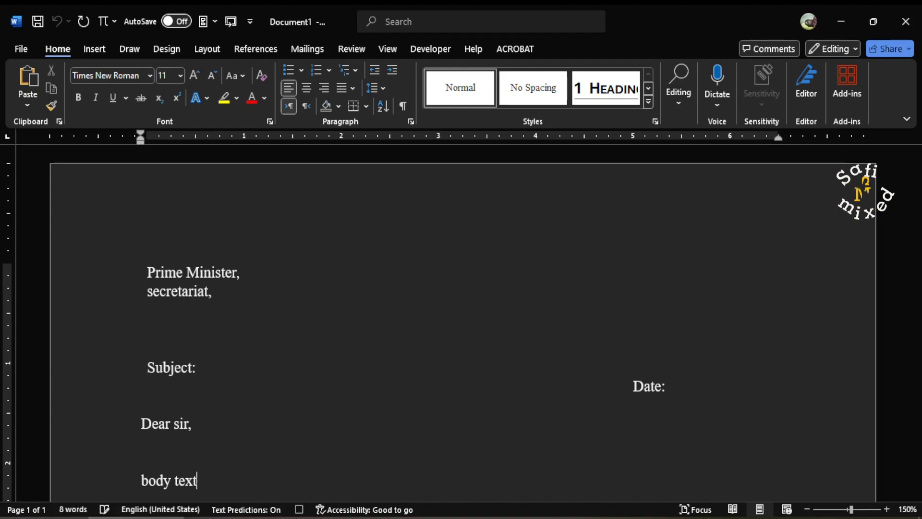
scroll(523, 336, "down", 3)
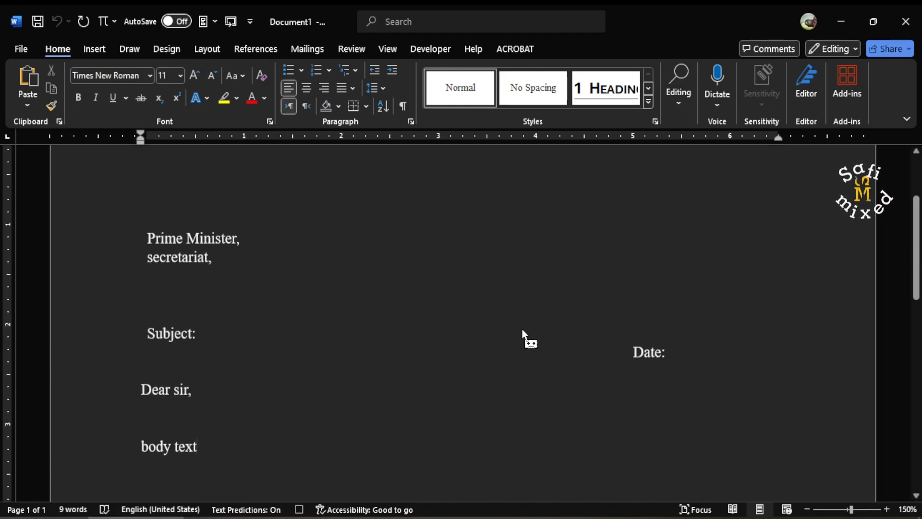
Step: Leave five blank lines below "body text", indent the line to about 4.9 inches, and write "Section Officer," followed by a new line
scroll(524, 336, "down", 1)
key("Return")
key("Return")
key("Return")
key("Return")
key("Return")
key("Return")
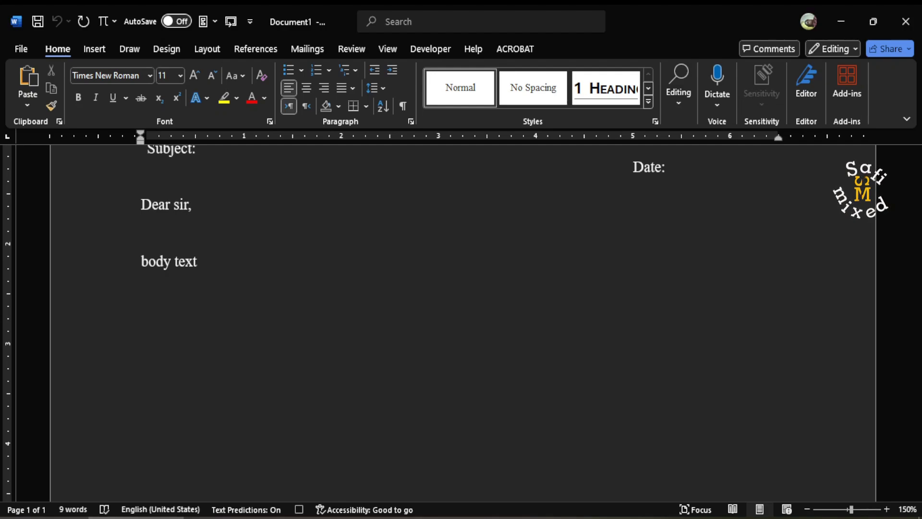
left_click_drag(142, 143, 594, 193)
left_click_drag(614, 198, 623, 200)
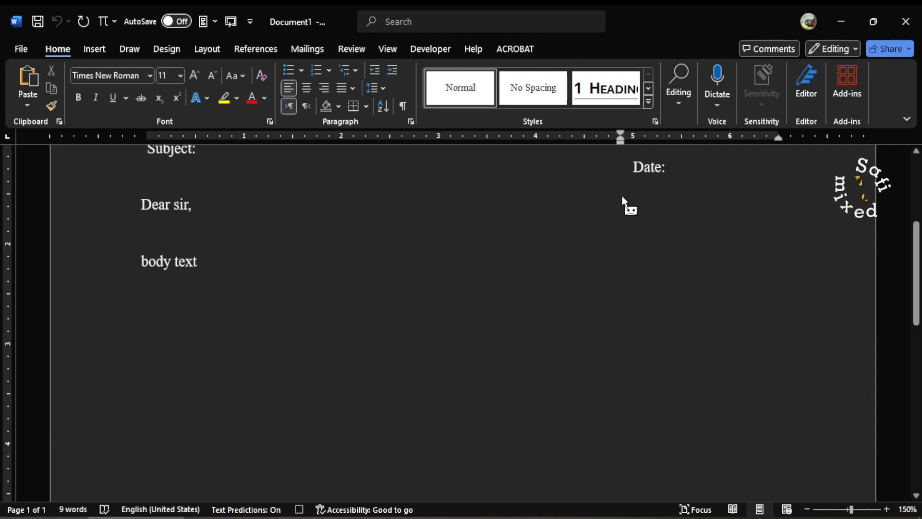
type("Section ")
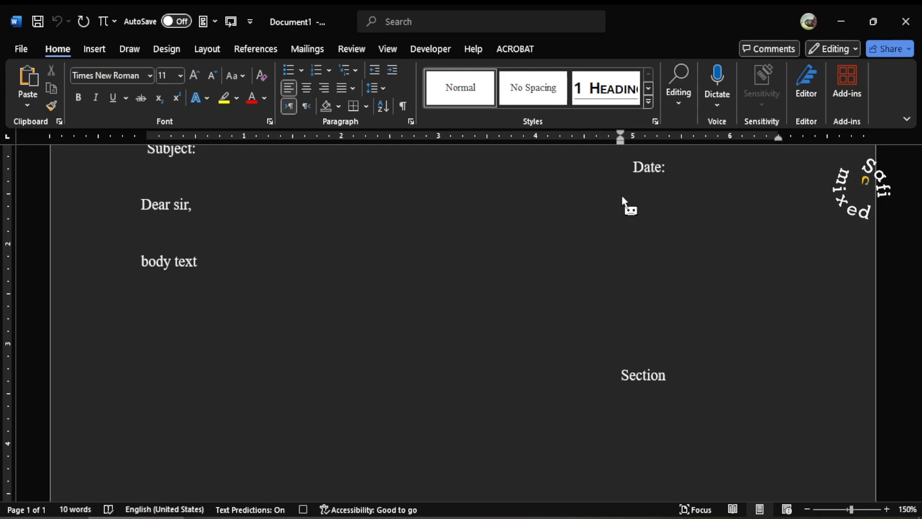
type("Officer,")
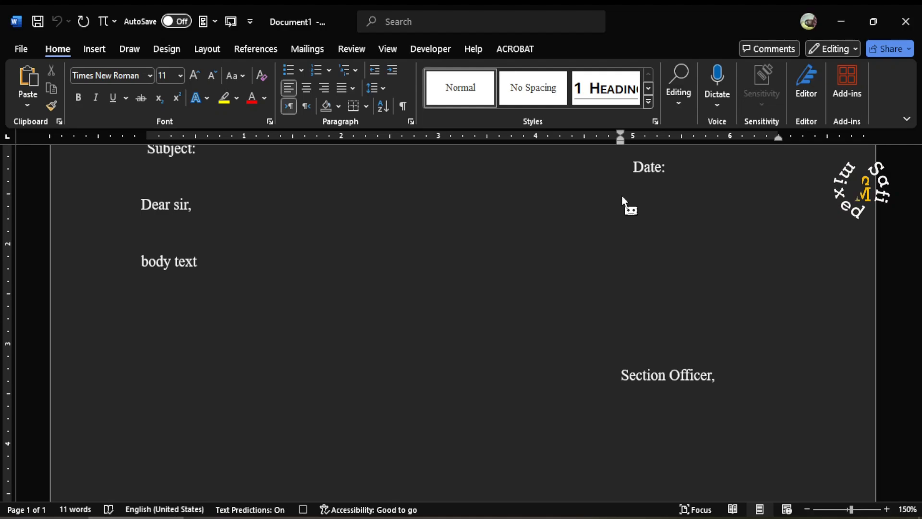
type("Height")
Step: Write "Higher Eductation," on the line below "Section Officer,"
key("BackSpace")
type("er")
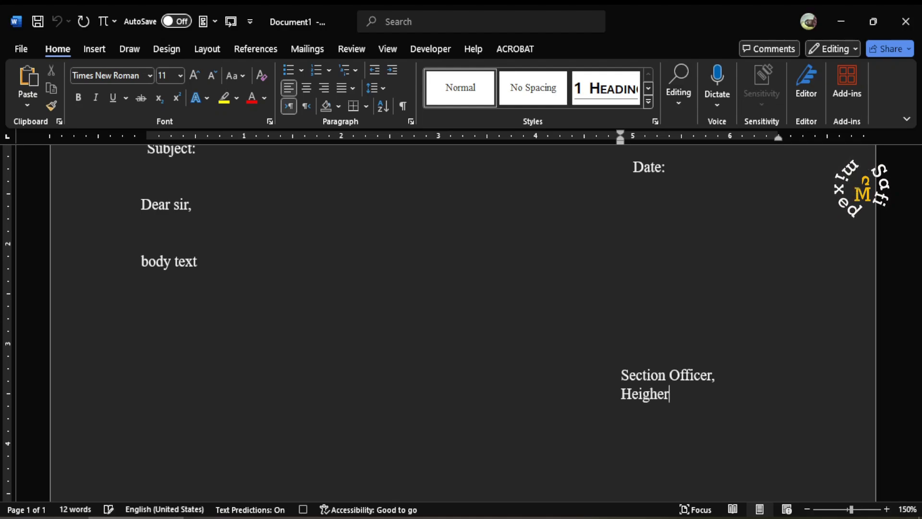
type(" E")
key("BackSpace")
key("BackSpace")
key("BackSpace")
key("BackSpace")
key("BackSpace")
key("BackSpace")
key("BackSpace")
key("BackSpace")
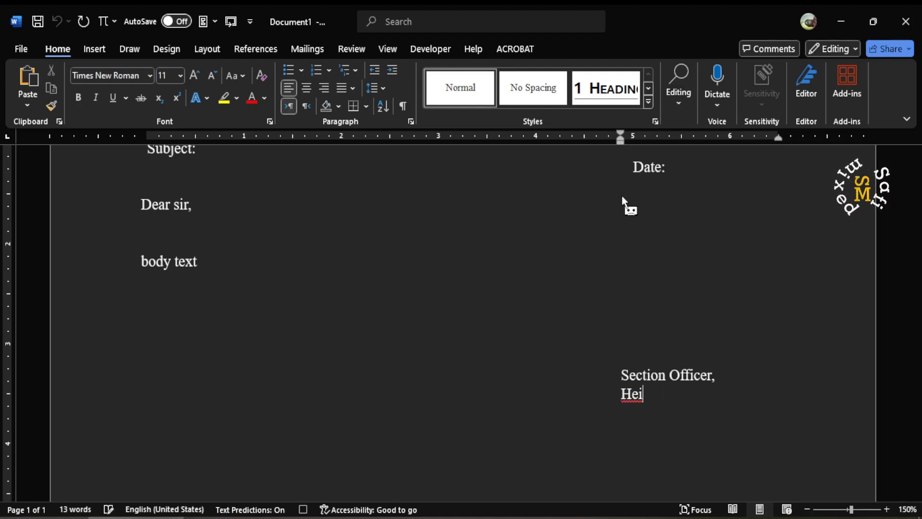
type("igher Educt")
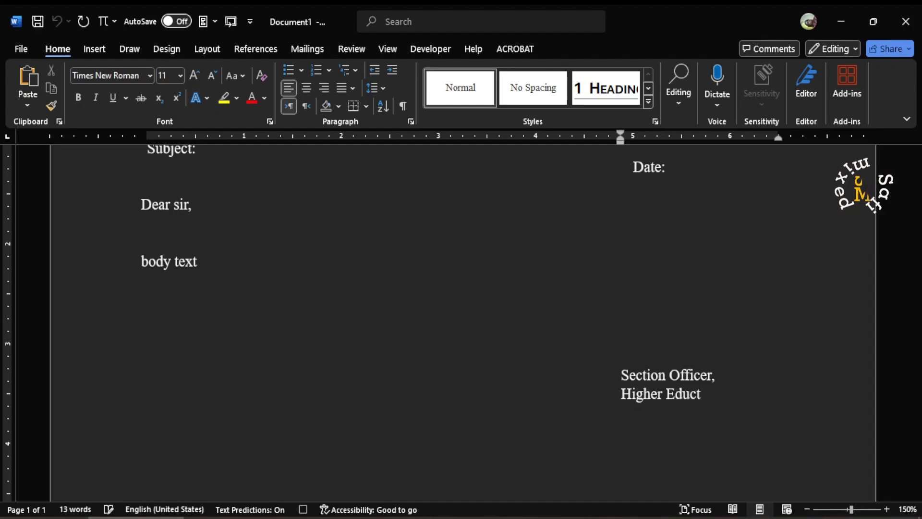
type("ation,")
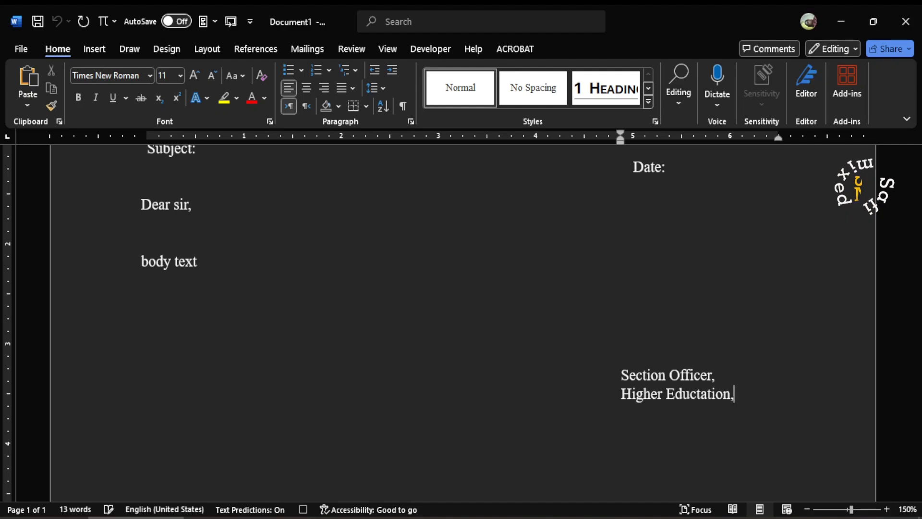
Step: Leave two blank lines, bring the indent back to the left margin, and write "Copy to:" followed by a new line
key("Return")
key("Return")
key("Return")
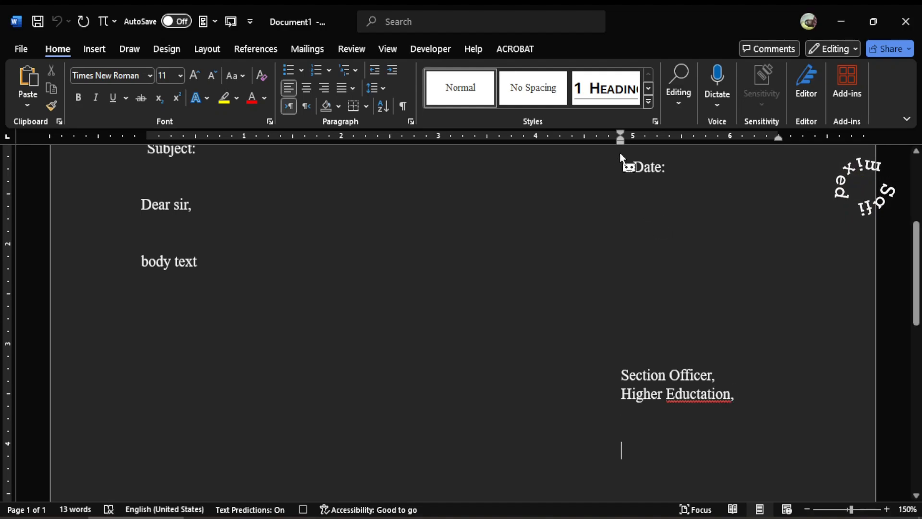
mouse_move(620, 140)
left_mouse_down()
mouse_move(425, 163)
mouse_move(144, 178)
left_mouse_up()
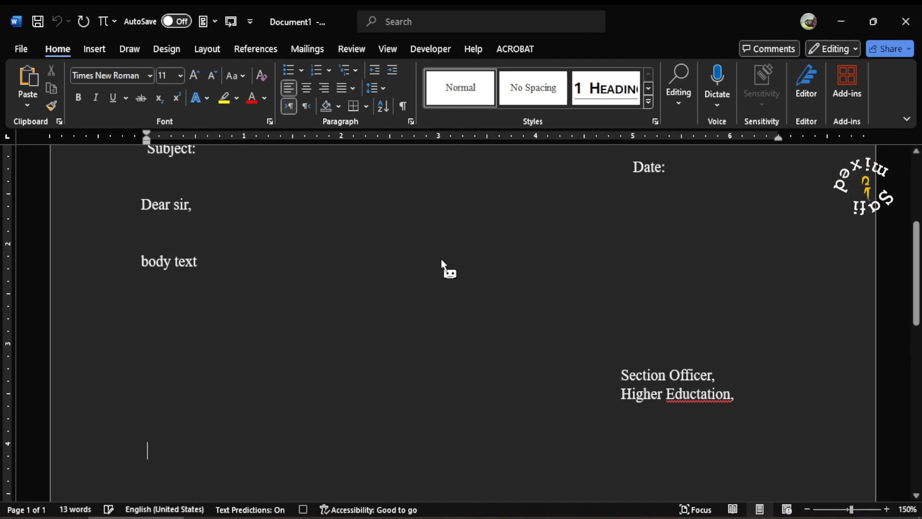
scroll(443, 297, "down", 3)
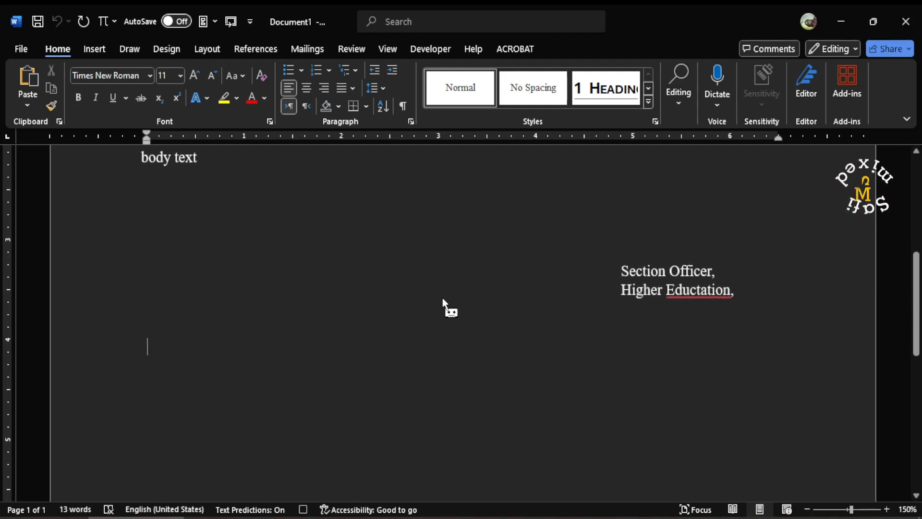
type("Co")
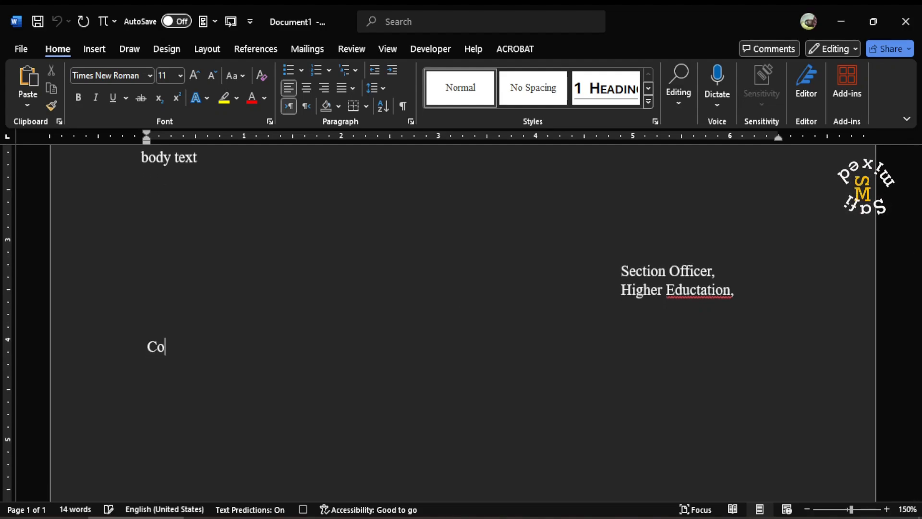
type("py to:")
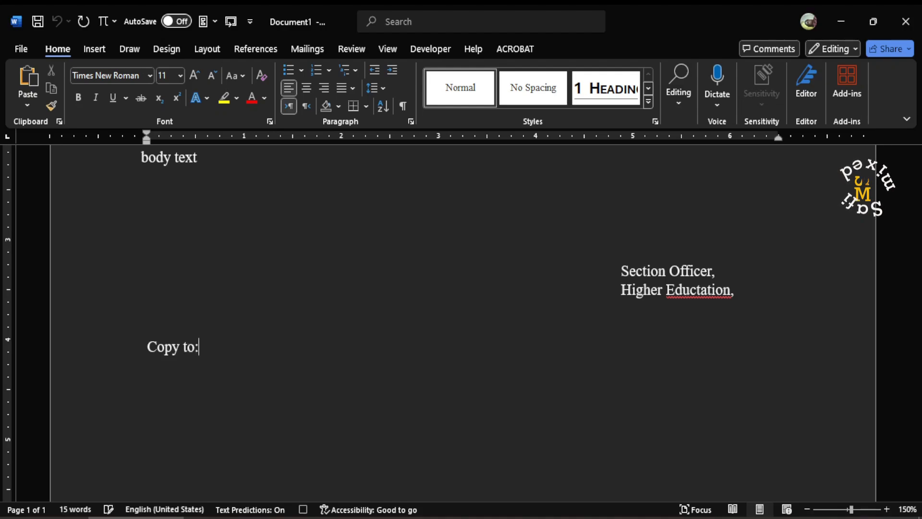
key("Return")
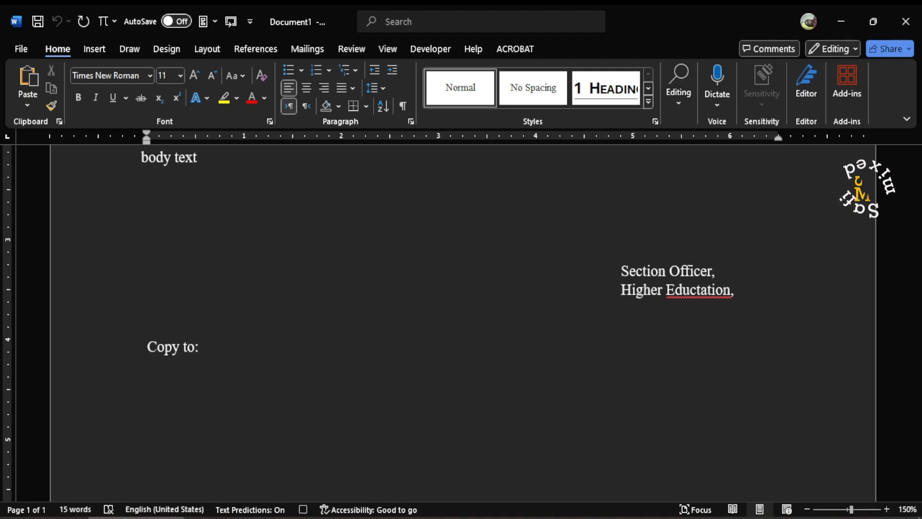
Step: Add a numbered list with four empty items below "Copy to:" and stop recording the macro
left_click(313, 72)
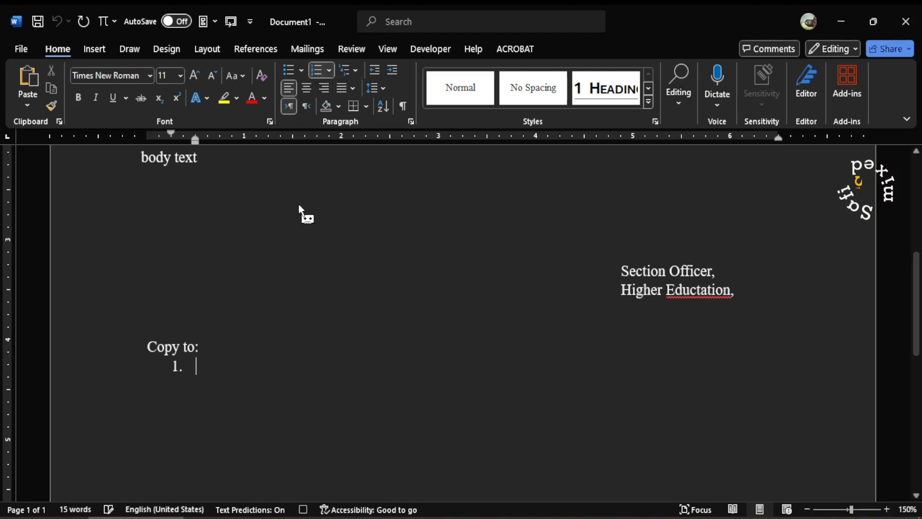
key("Return")
key("Return")
key("Return")
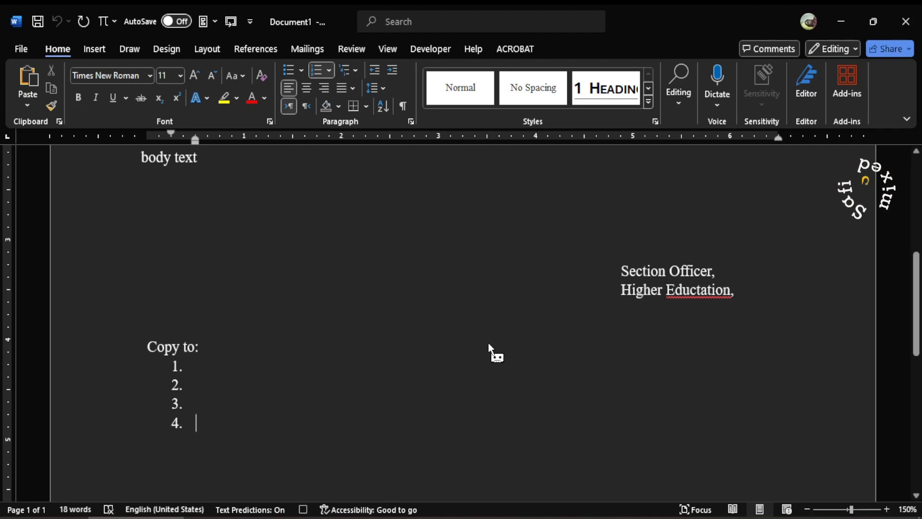
left_click(430, 48)
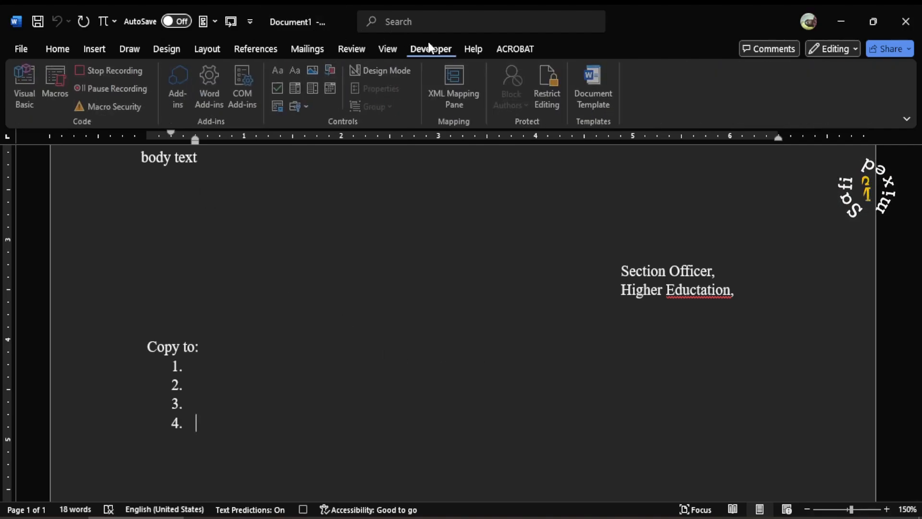
left_click(111, 70)
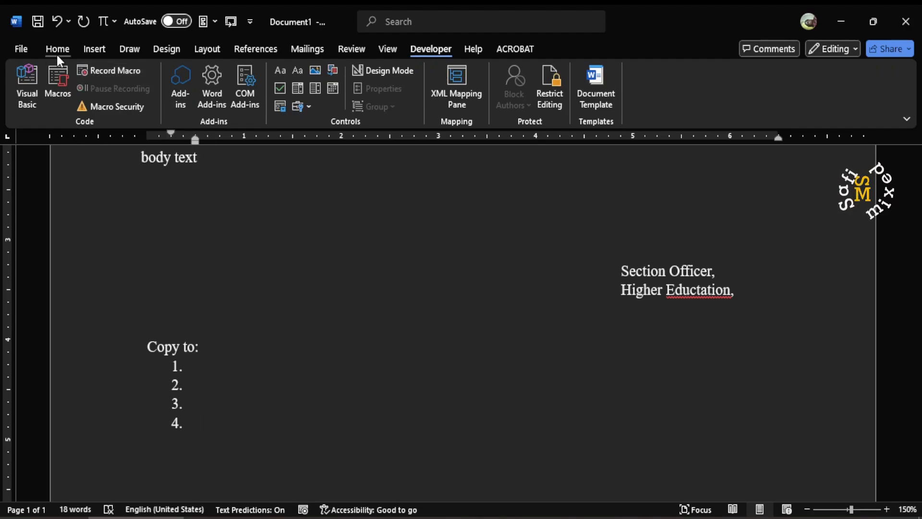
Step: Save the document as the Word Macro-Enabled Template "Prime Minister.dotm" in the Custom Office Templates folder
left_click(18, 48)
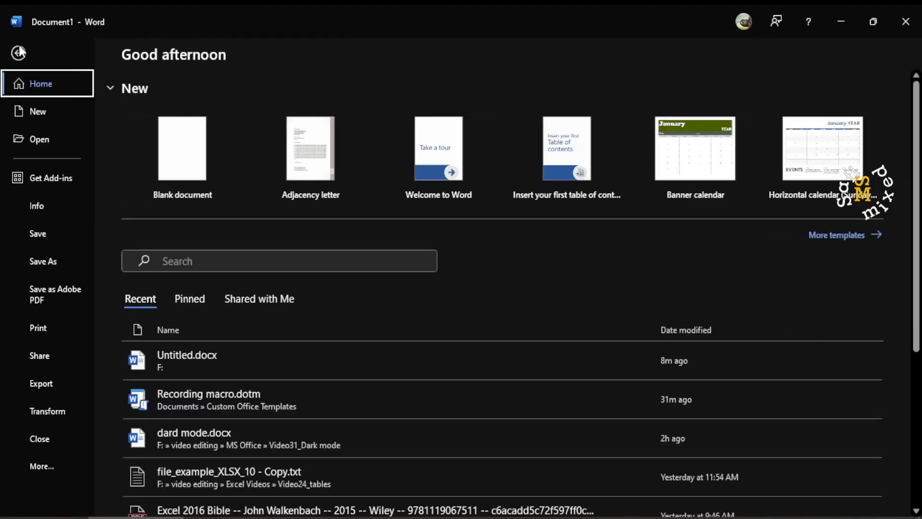
left_click(42, 263)
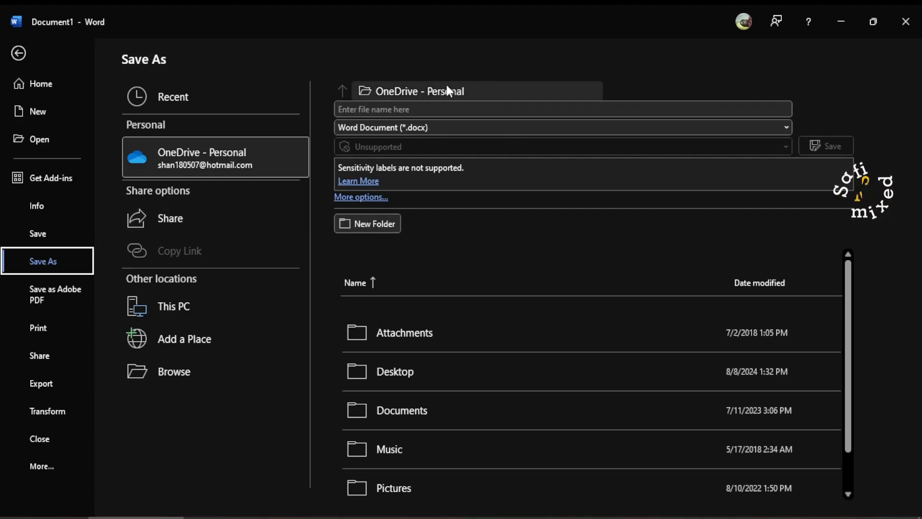
left_click(434, 90)
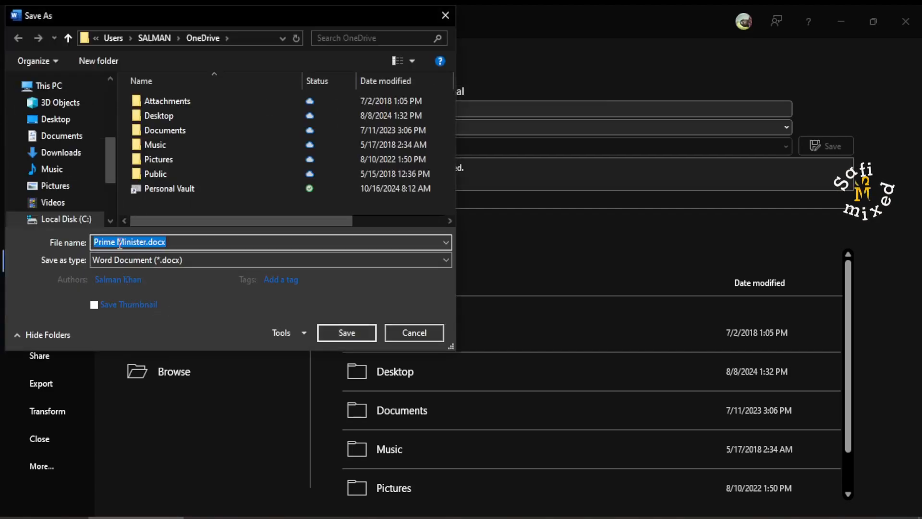
left_click_drag(126, 192, 135, 250)
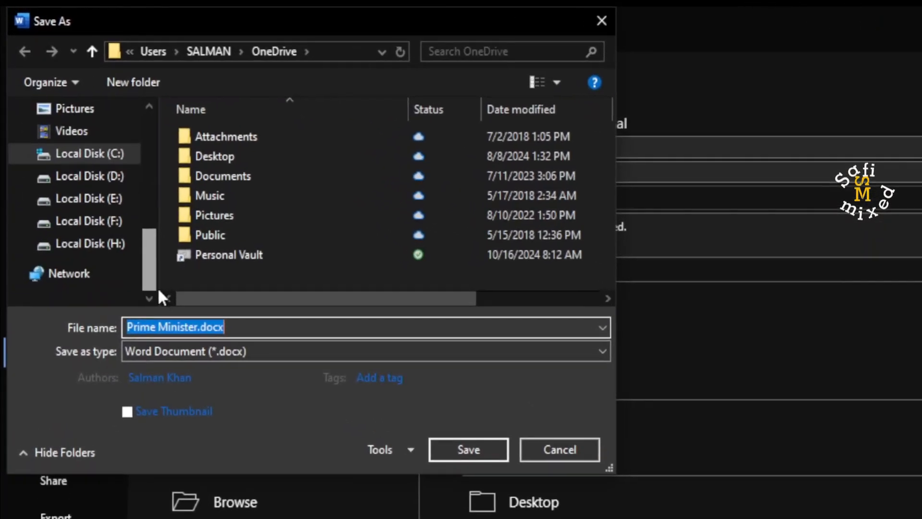
left_click(100, 221)
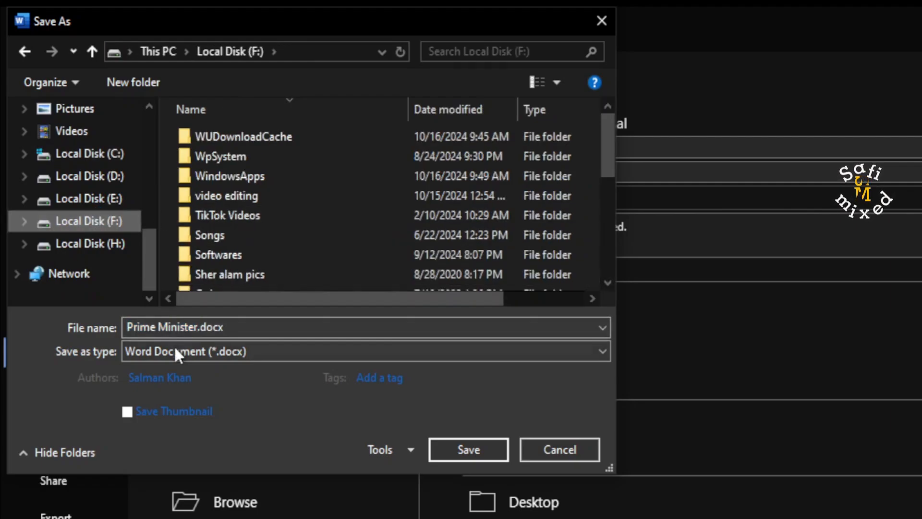
left_click(453, 353)
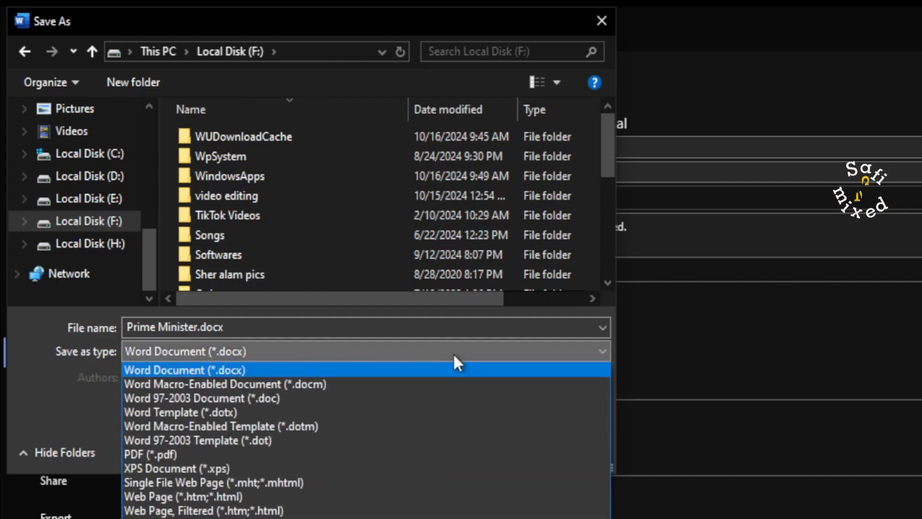
left_click(306, 425)
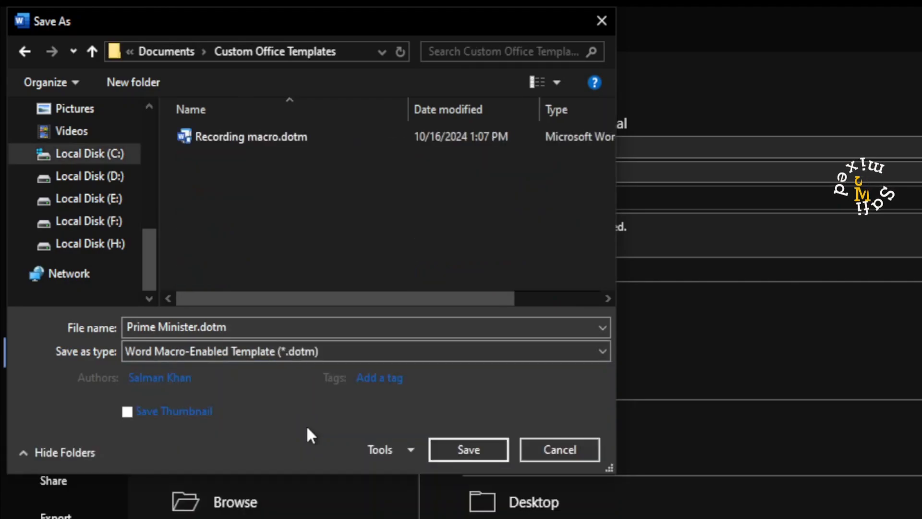
left_click(473, 440)
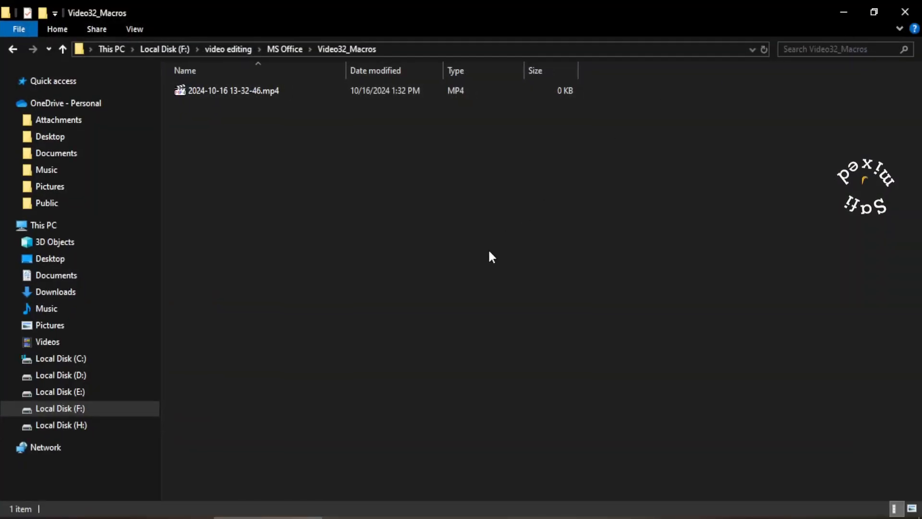
Step: In File Explorer, create a Microsoft Word document in the Video32_Macros folder, keep its default name, and open it
right_click(302, 208)
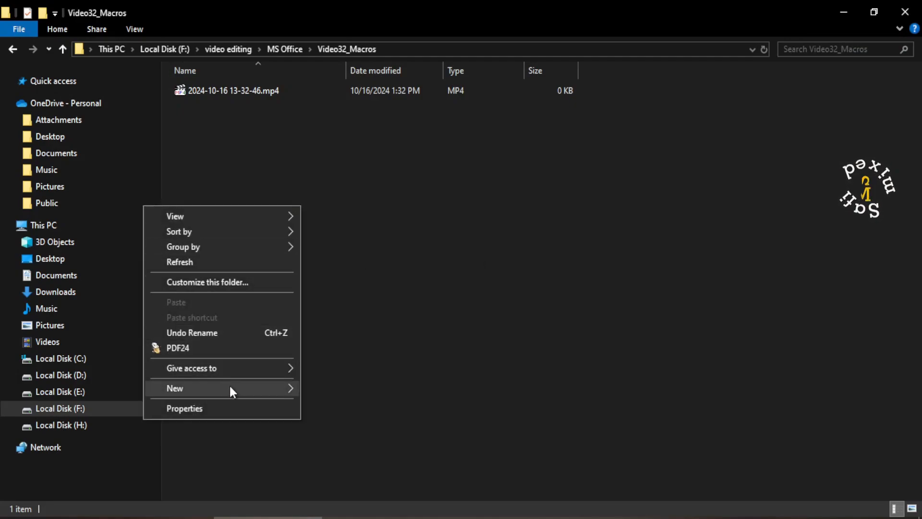
mouse_move(232, 384)
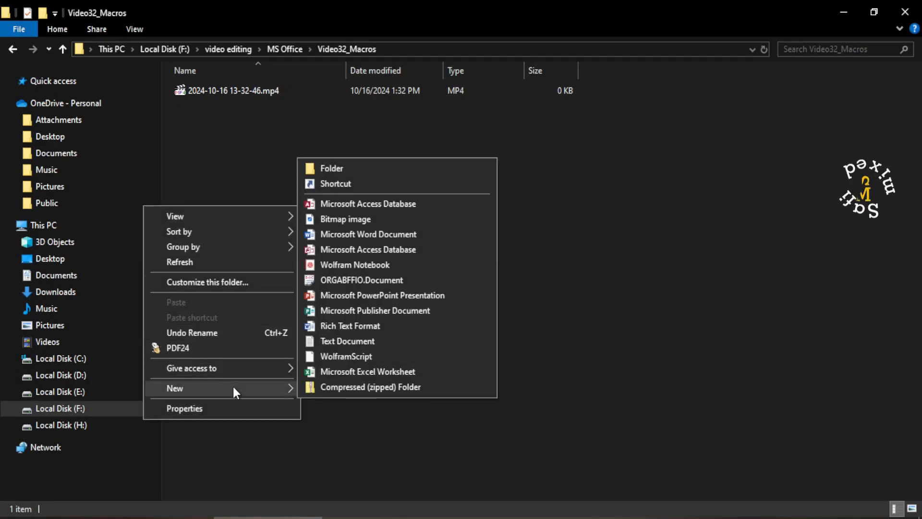
left_click(363, 234)
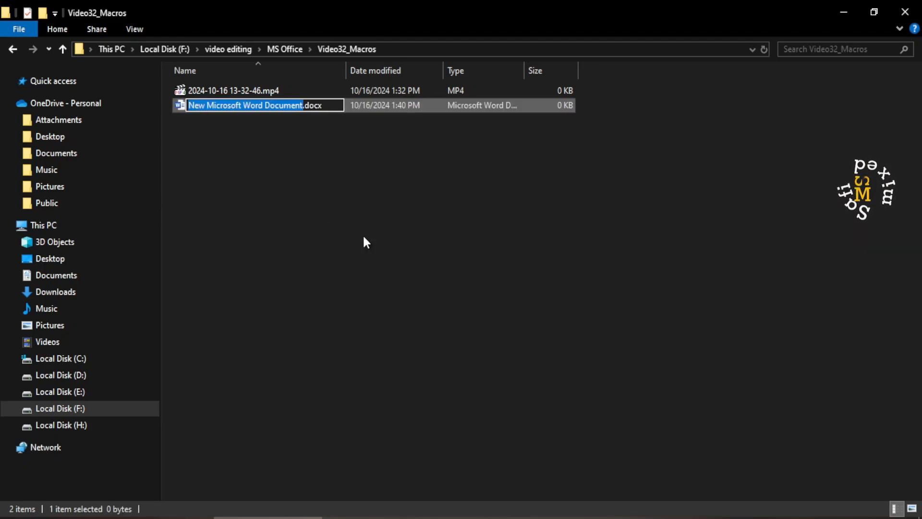
key("Return")
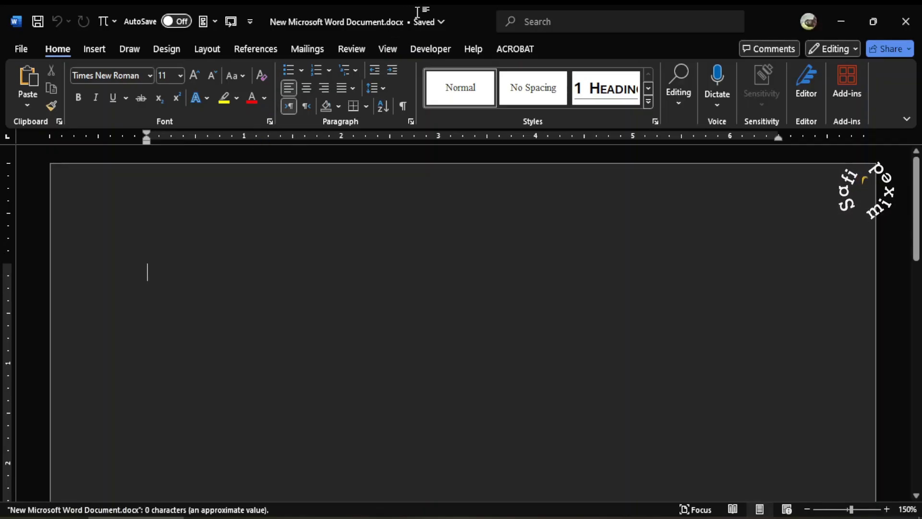
Step: Run Macro1 in the blank document to generate the letter template
scroll(417, 282, "down", 2)
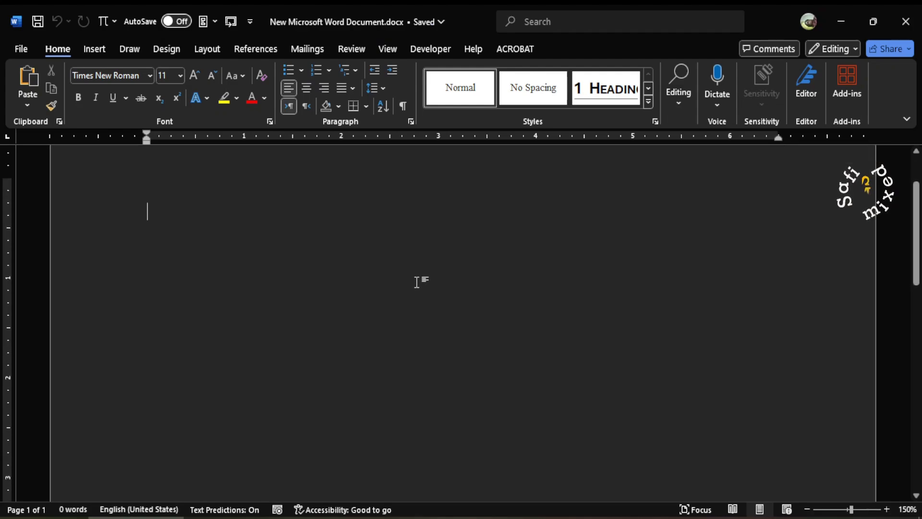
scroll(417, 282, "up", 2)
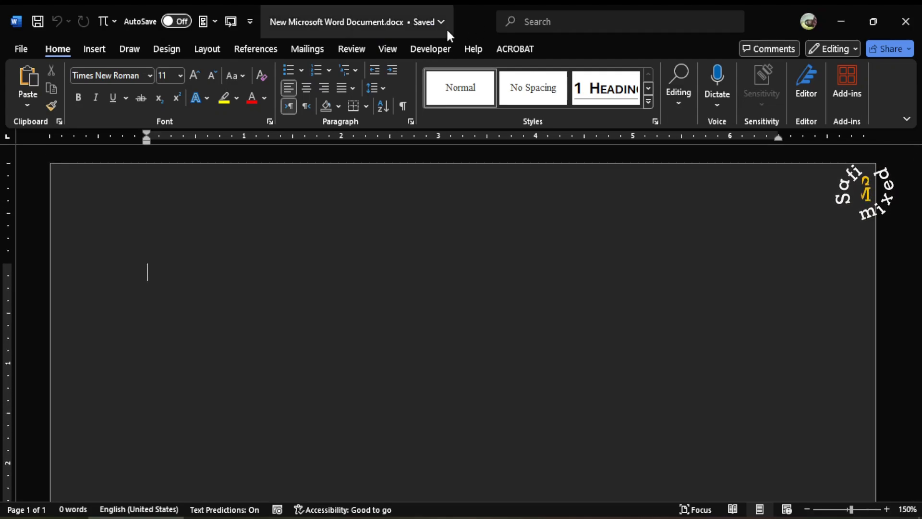
left_click(430, 48)
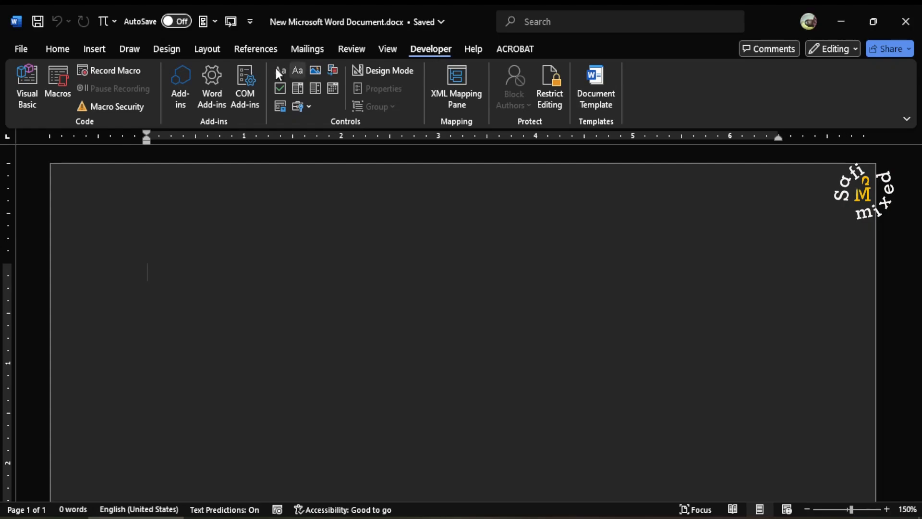
left_click(58, 77)
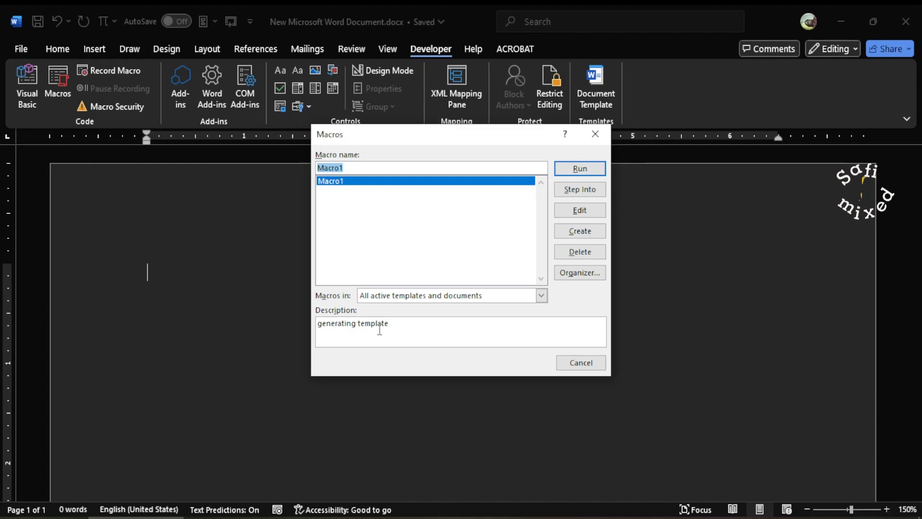
left_click(587, 172)
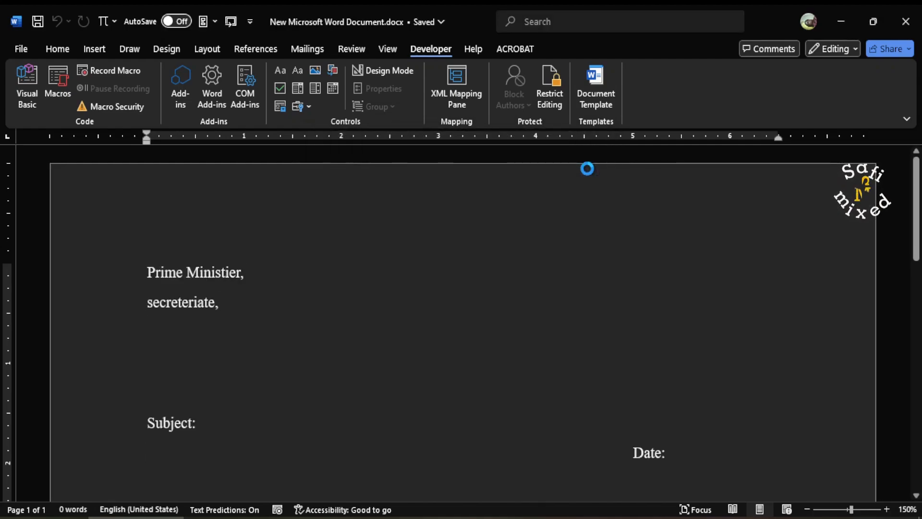
Step: Review the generated letter template from the addressee lines through the signature block to the numbered "Copy to:" list
scroll(623, 318, "down", 5)
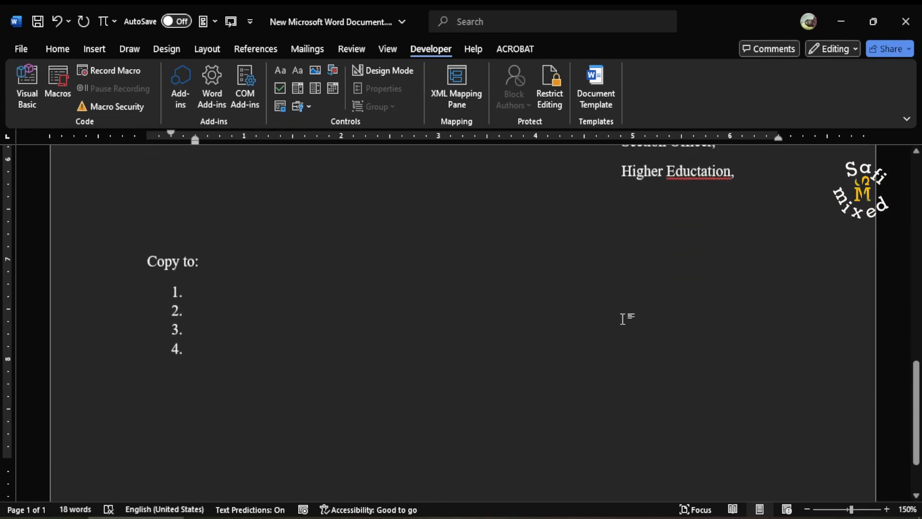
scroll(623, 319, "up", 10)
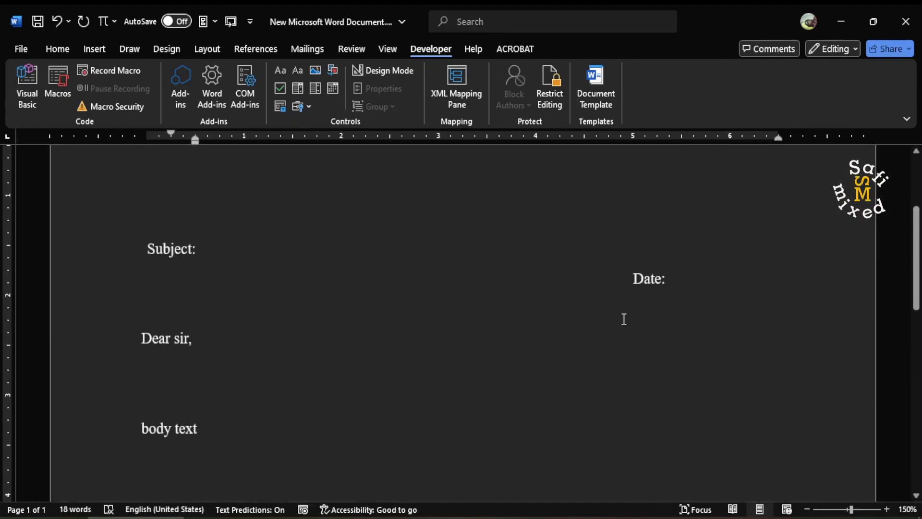
scroll(623, 319, "down", 4)
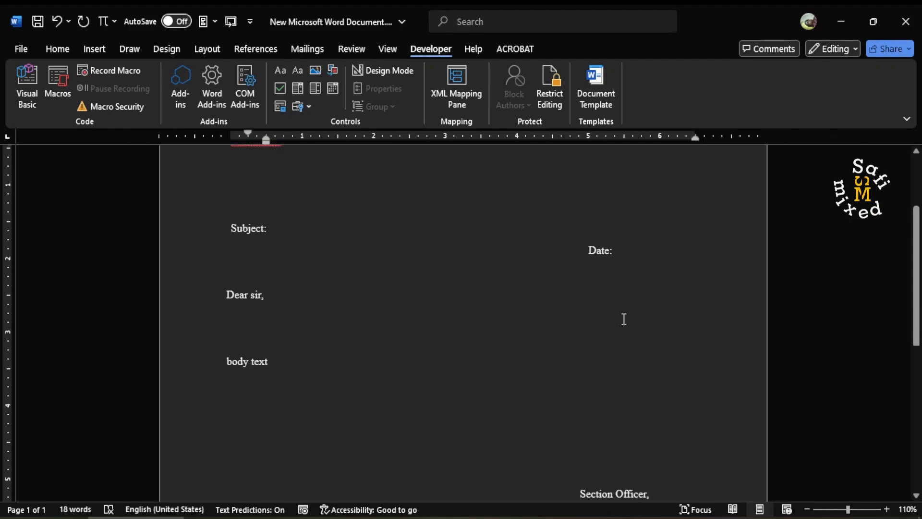
scroll(557, 320, "up", 2)
scroll(557, 321, "up", 2)
left_click(557, 321)
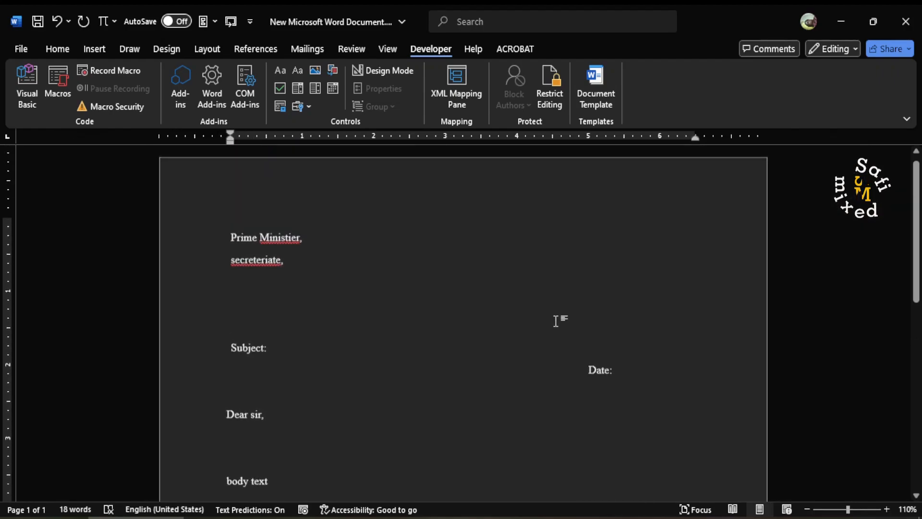
scroll(557, 321, "down", 4)
scroll(557, 320, "down", 5)
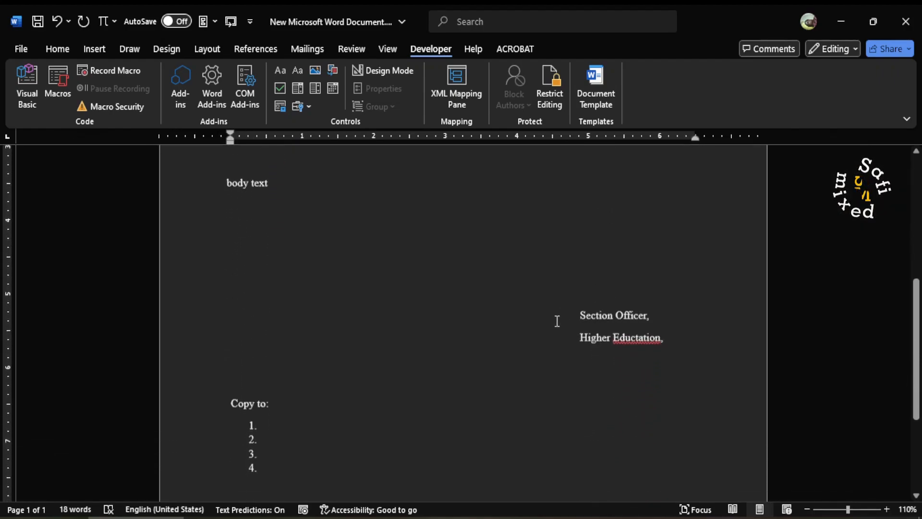
scroll(557, 321, "up", 8)
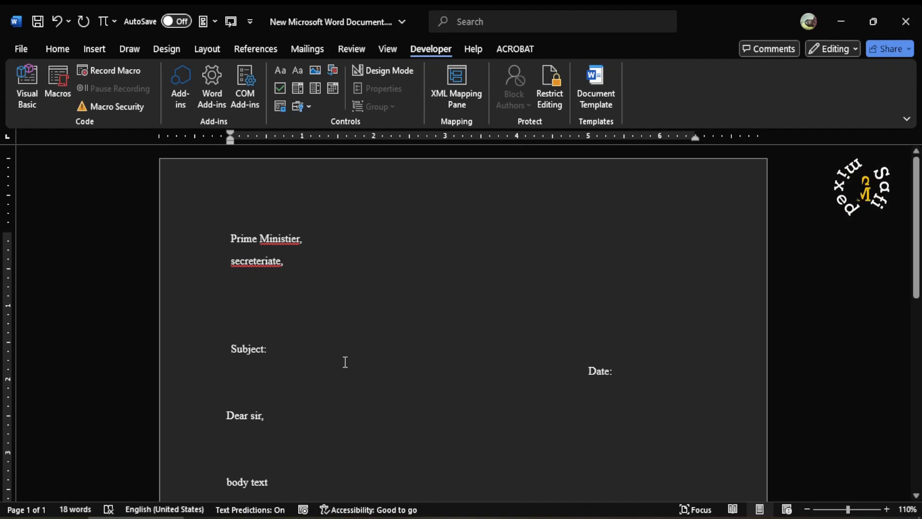
Step: Fill in the letter's subject line with "to let you know a bout the progress"
scroll(493, 354, "down", 2)
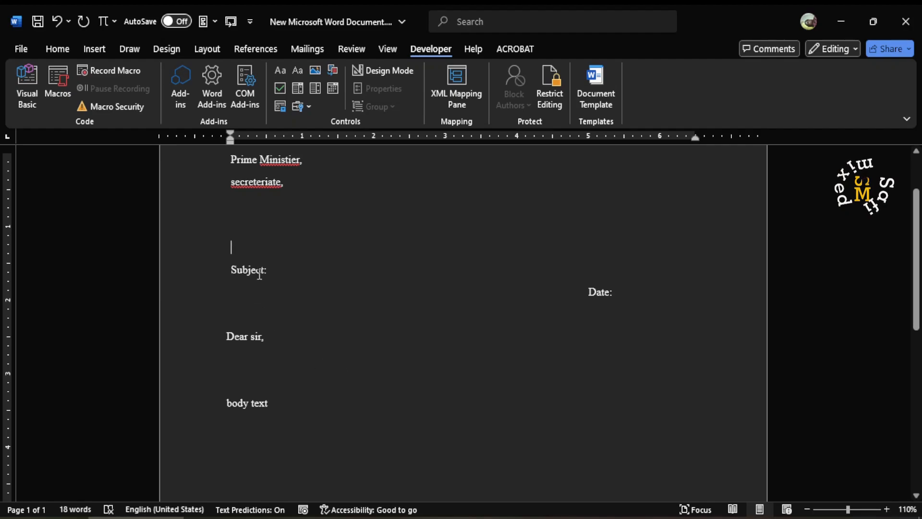
left_click(278, 271)
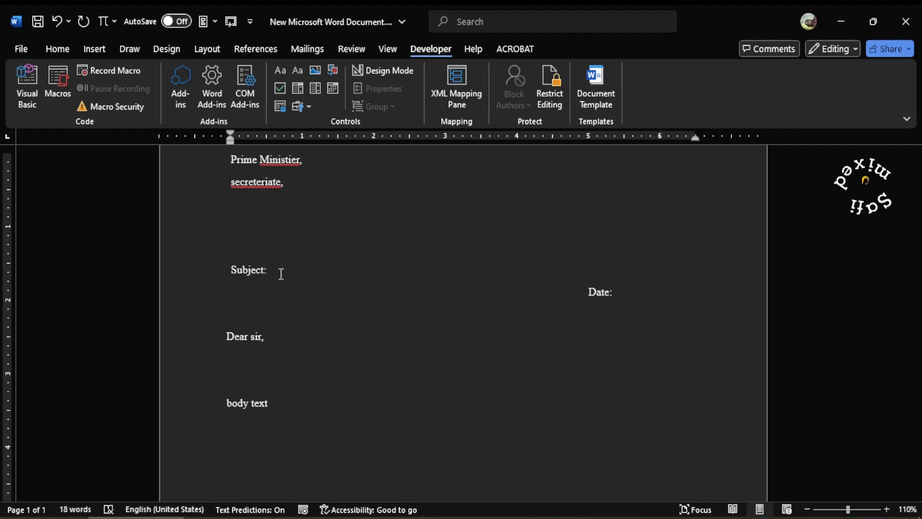
type("to let you ")
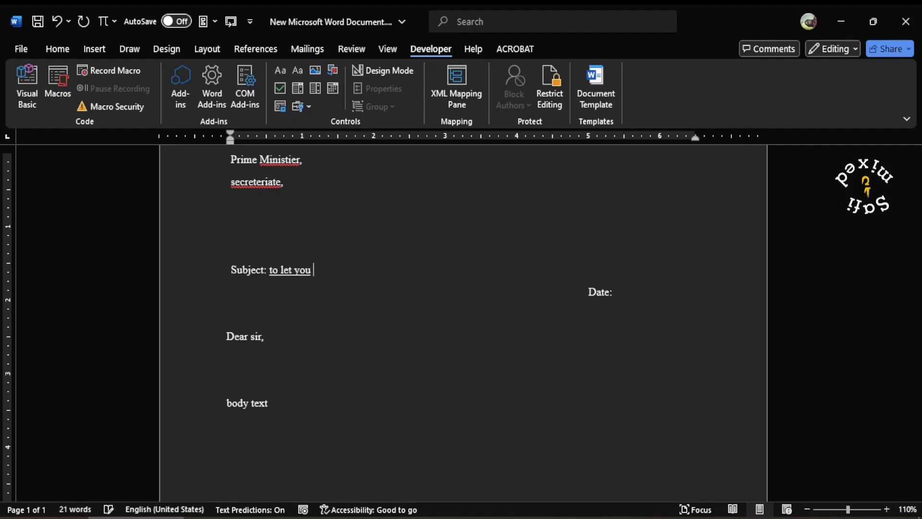
type("know a bout the ")
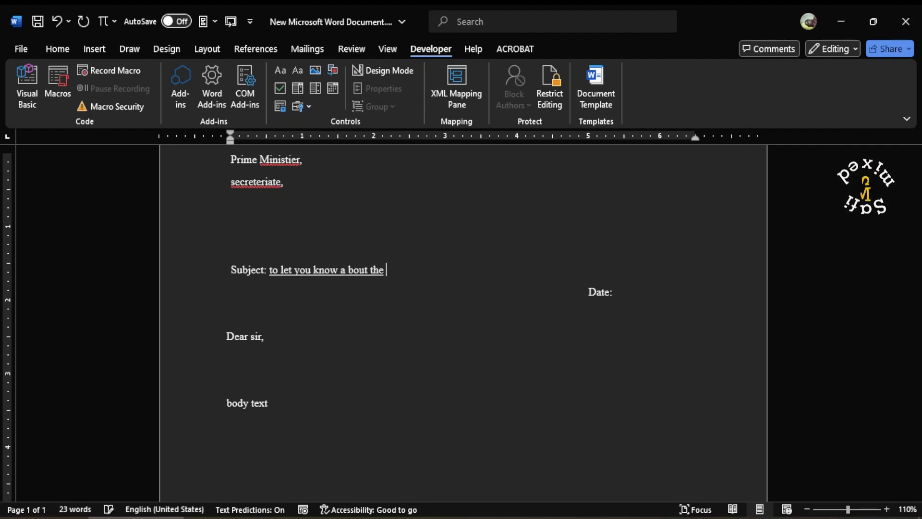
type("progere")
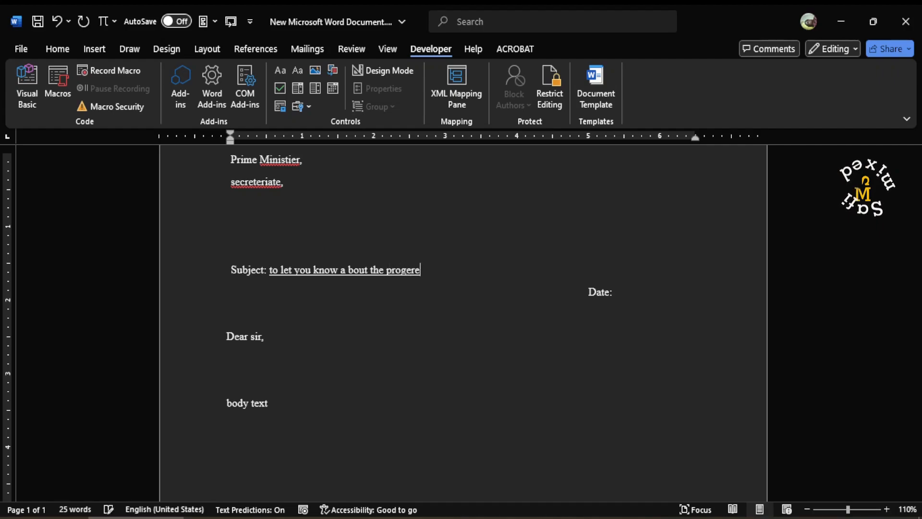
type("ss")
key("BackSpace")
key("BackSpace")
key("BackSpace")
key("BackSpace")
key("BackSpace")
type("ress")
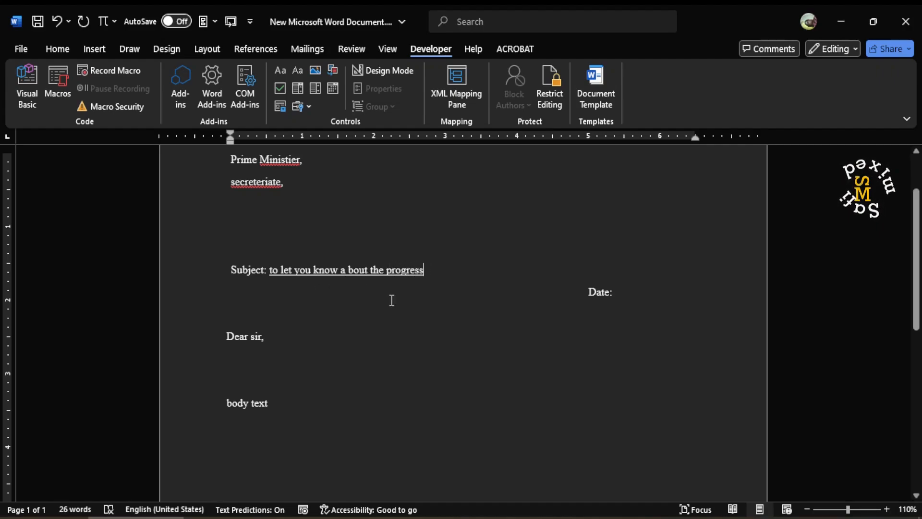
Step: Replace the "body text" placeholder below the salutation with the sample text "blbablbala"
left_click(274, 406)
key("BackSpace")
key("BackSpace")
key("BackSpace")
key("BackSpace")
key("BackSpace")
key("BackSpace")
key("BackSpace")
key("BackSpace")
key("BackSpace")
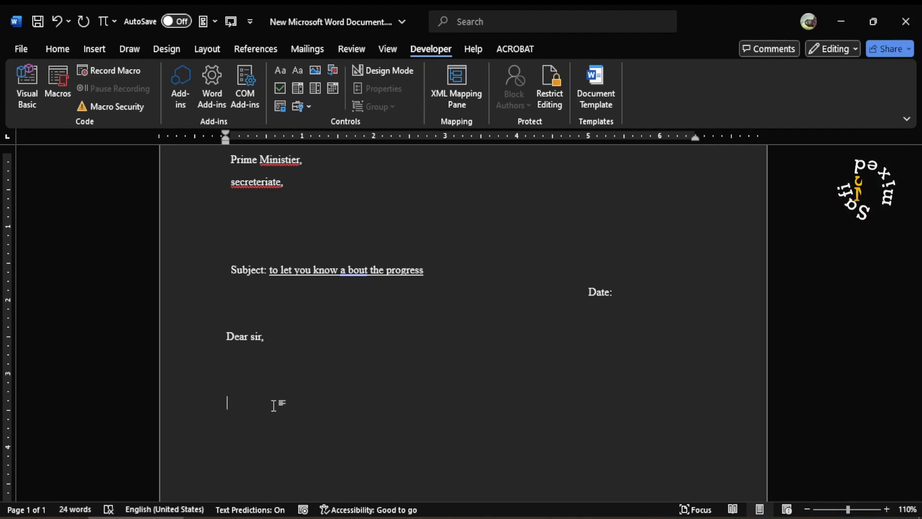
type("blbablbala")
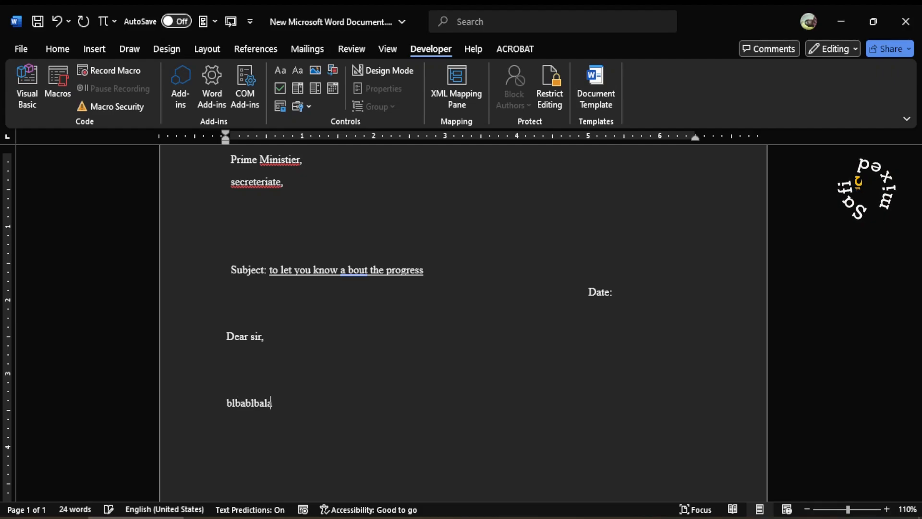
scroll(391, 368, "down", 1)
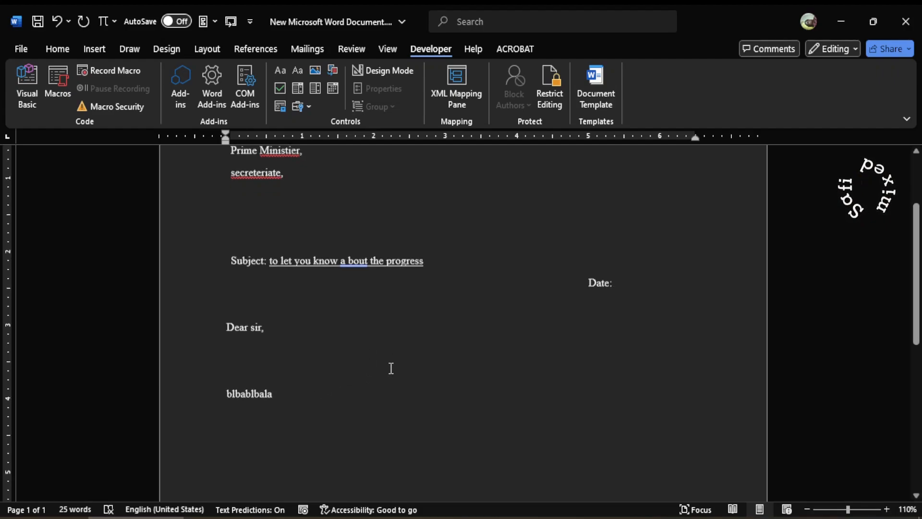
scroll(391, 367, "down", 6)
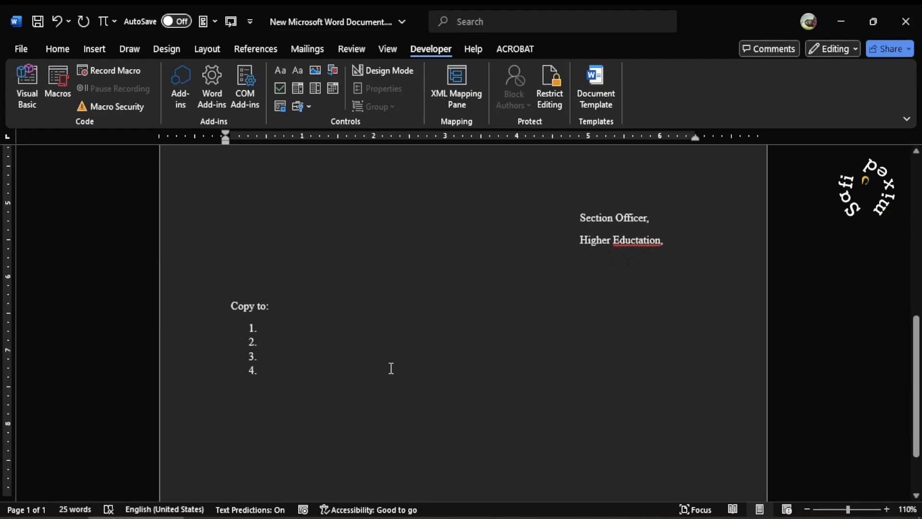
scroll(391, 368, "up", 6)
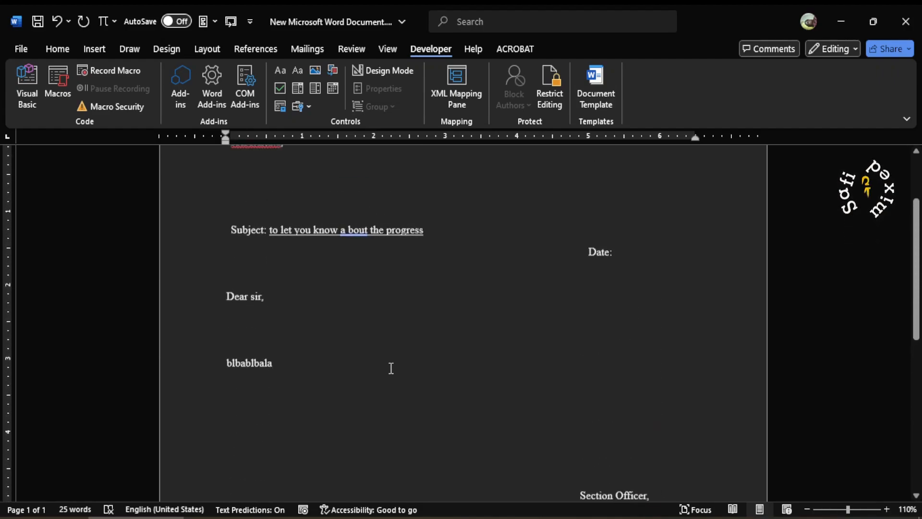
scroll(391, 367, "up", 3)
scroll(496, 343, "up", 1)
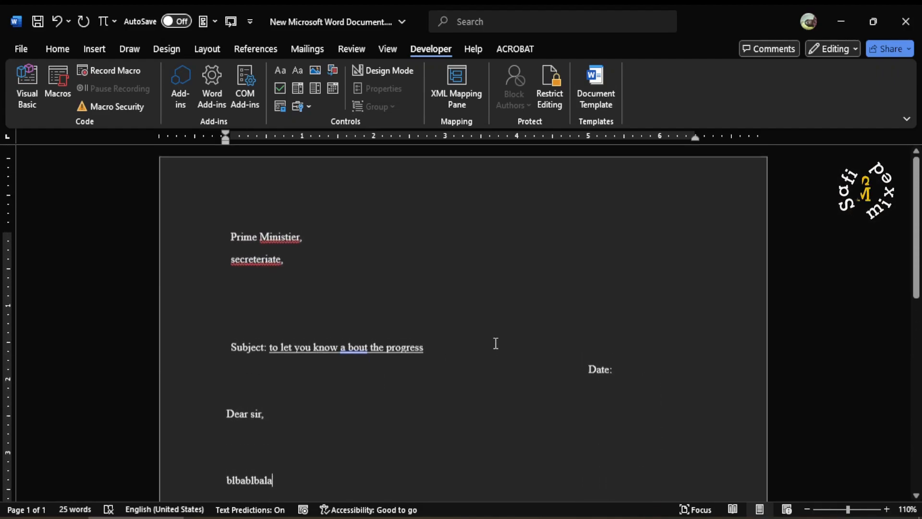